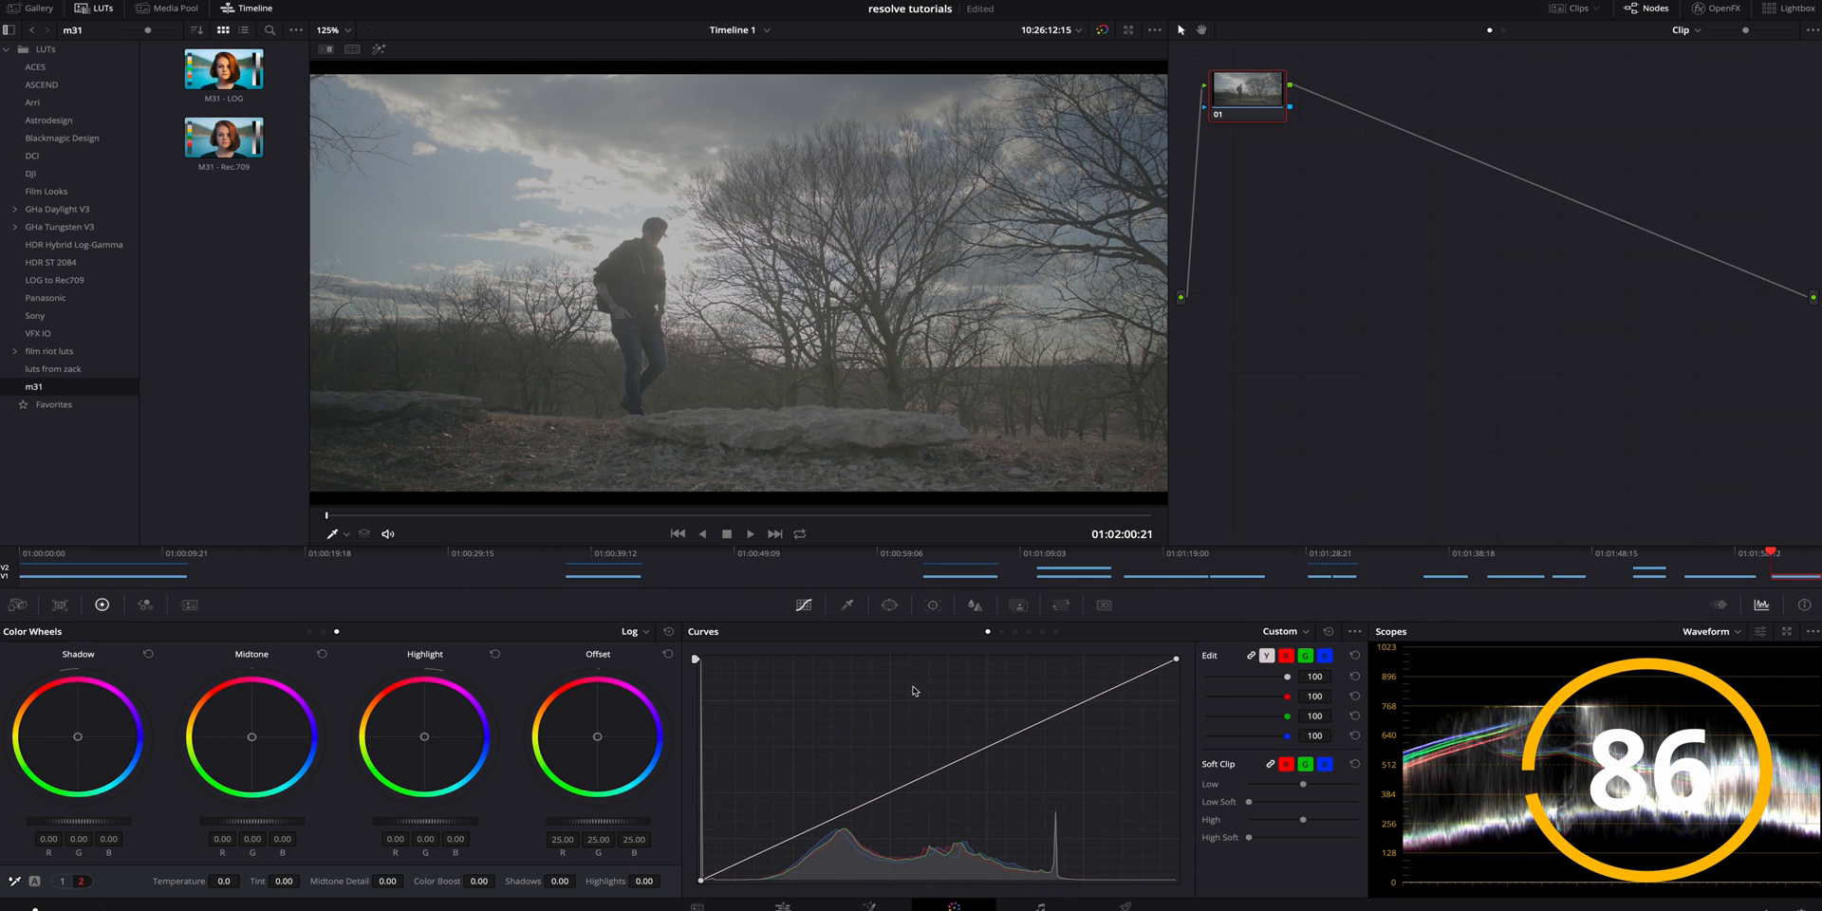
- Shape node 01's custom curve to lower shadows slightly and brighten the midtones
drag(799, 840, 861, 823)
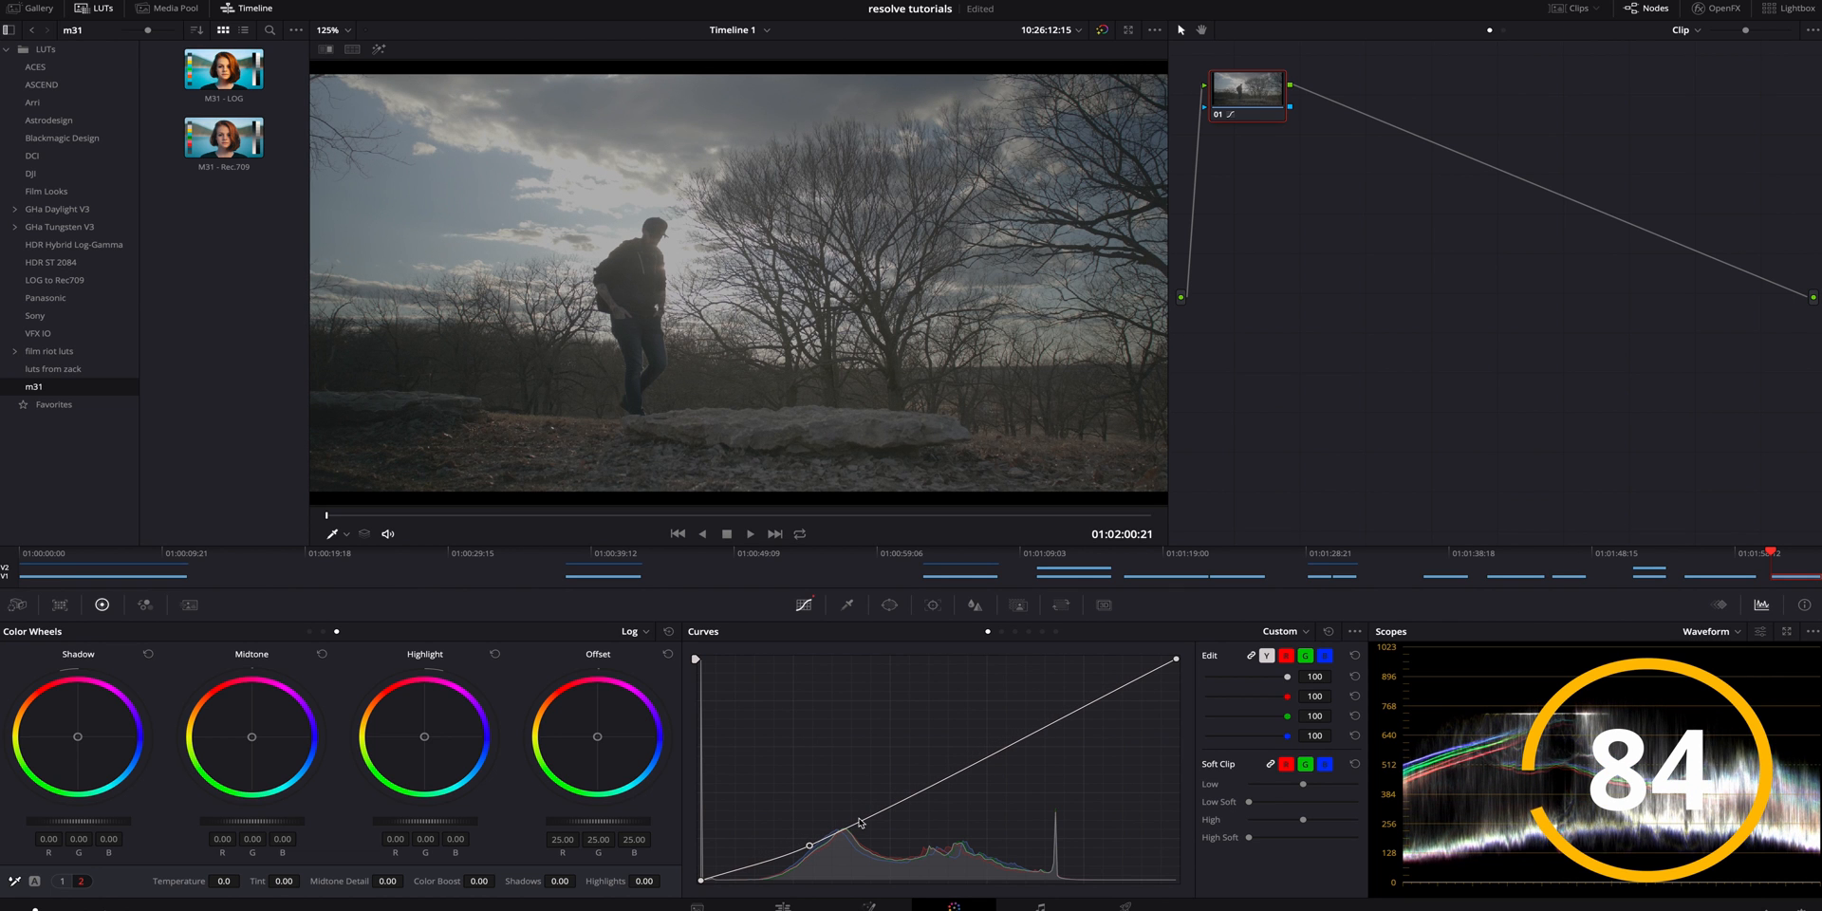
drag(1055, 731, 1044, 701)
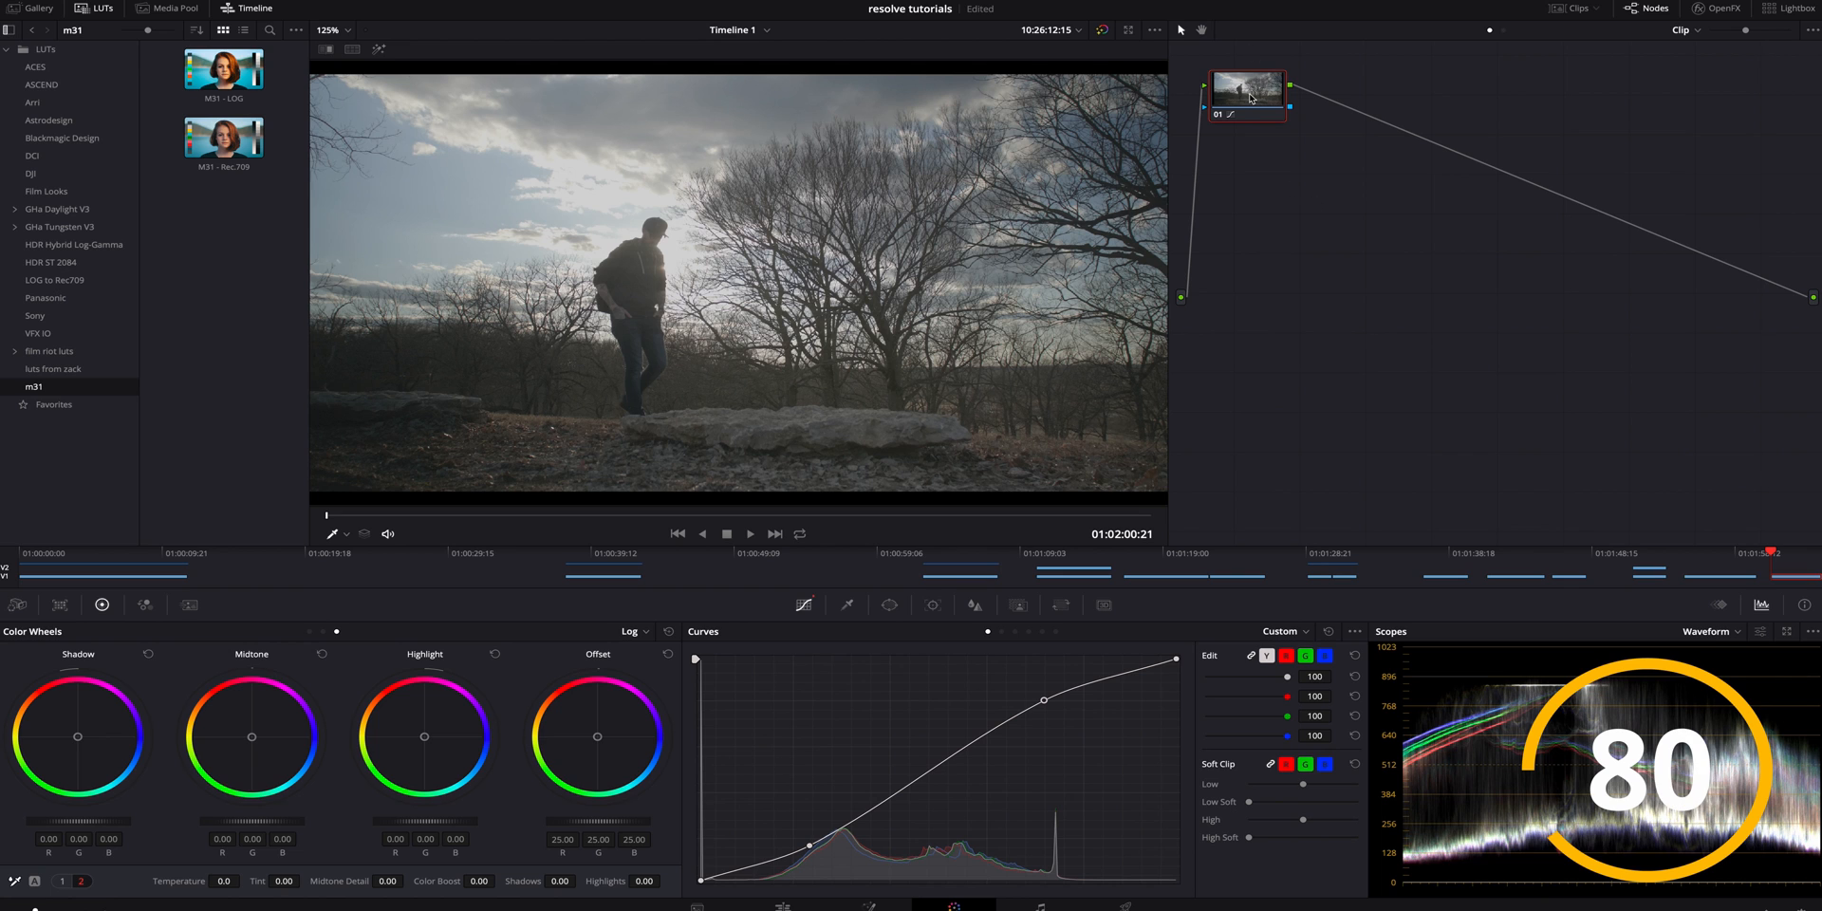
- Add serial node 02 and raise its saturation to 70 on the wheels bar's second page
key(alt+s)
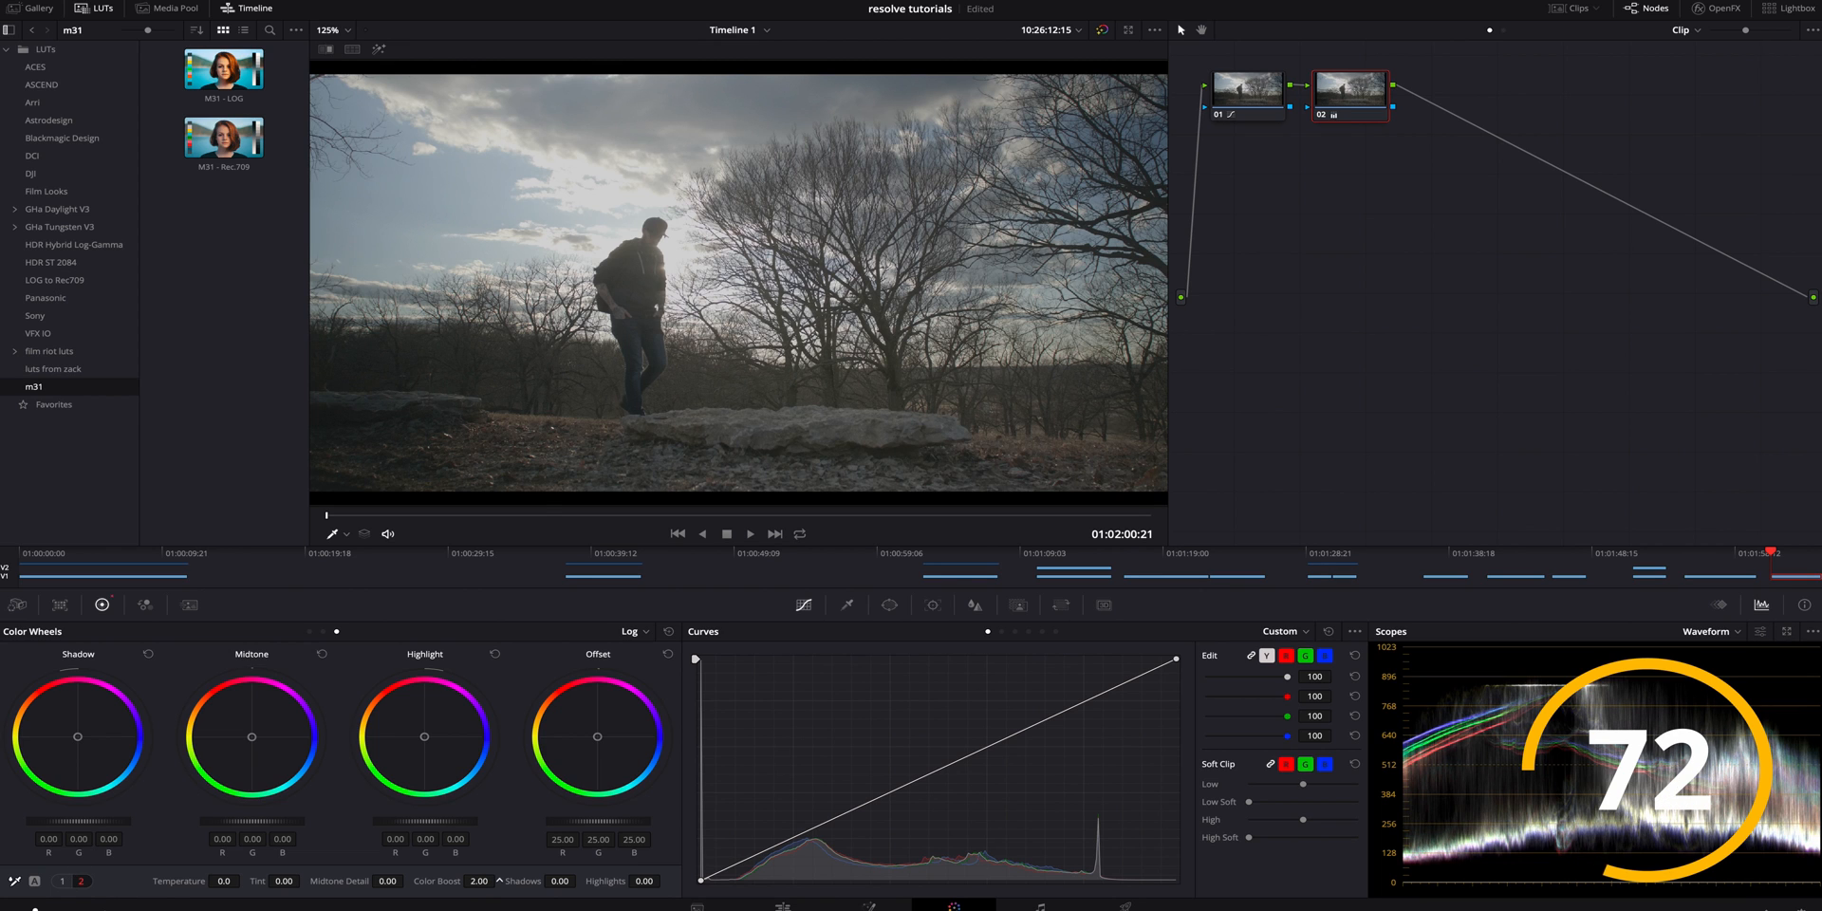
click(81, 881)
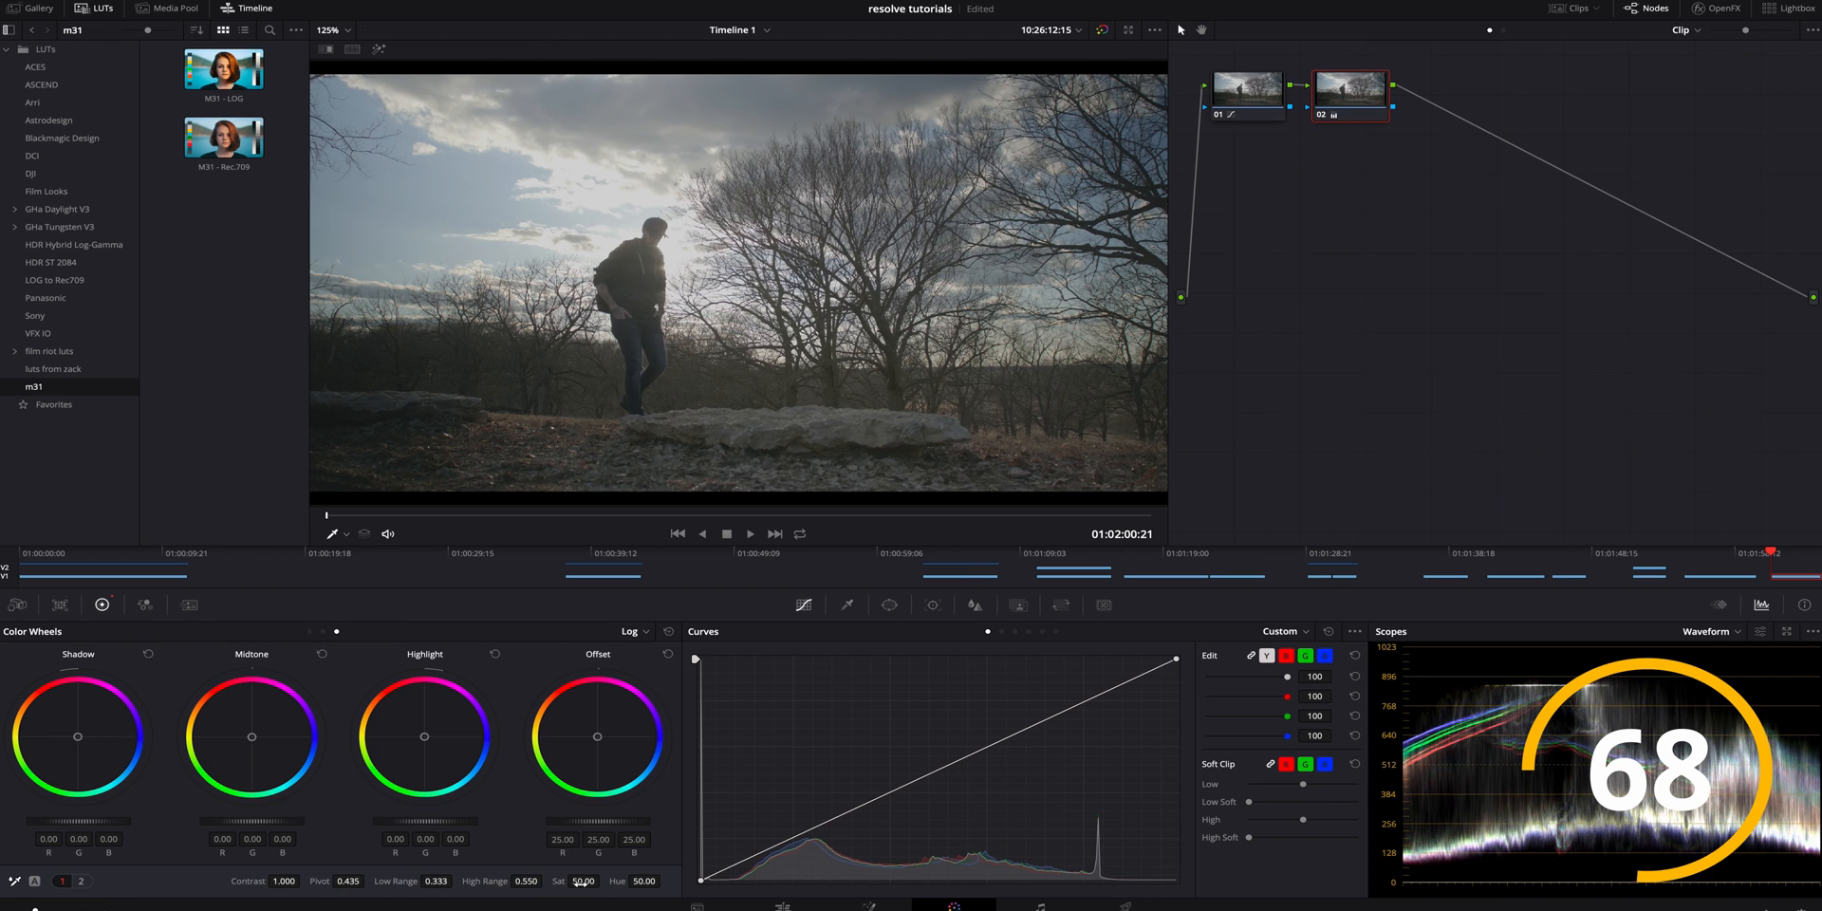
drag(578, 882, 590, 881)
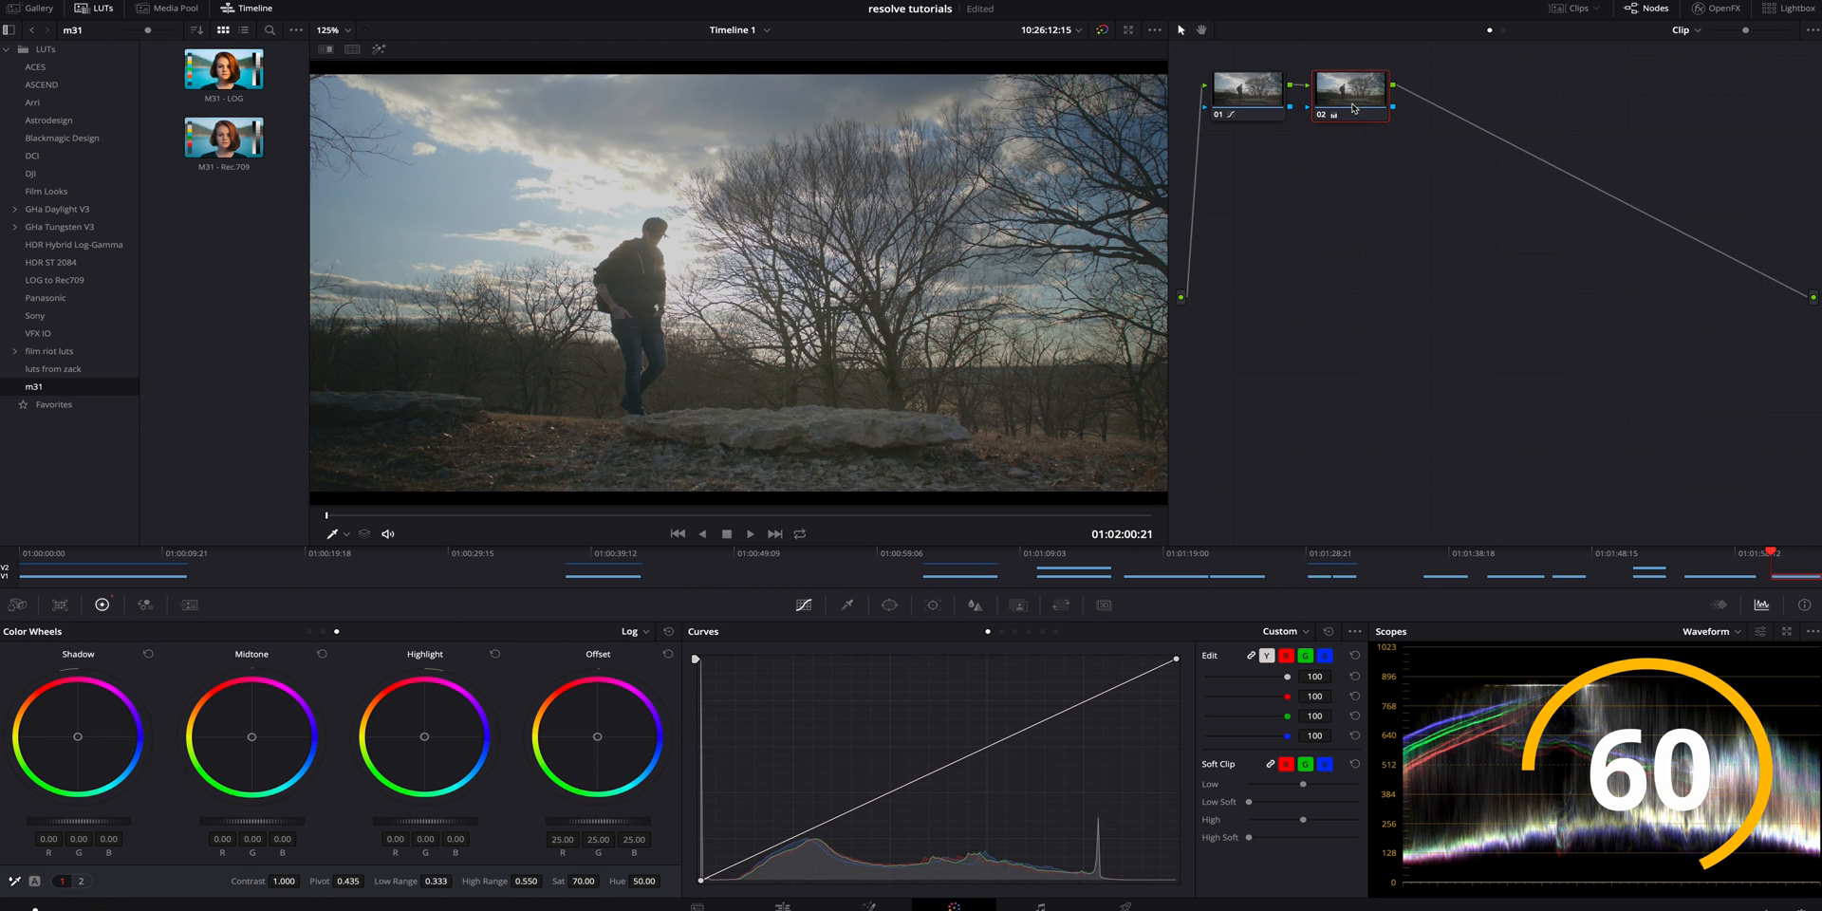
- Add node 03 with more contrast, cooler shadows and slightly warmer highlights
key(alt+s)
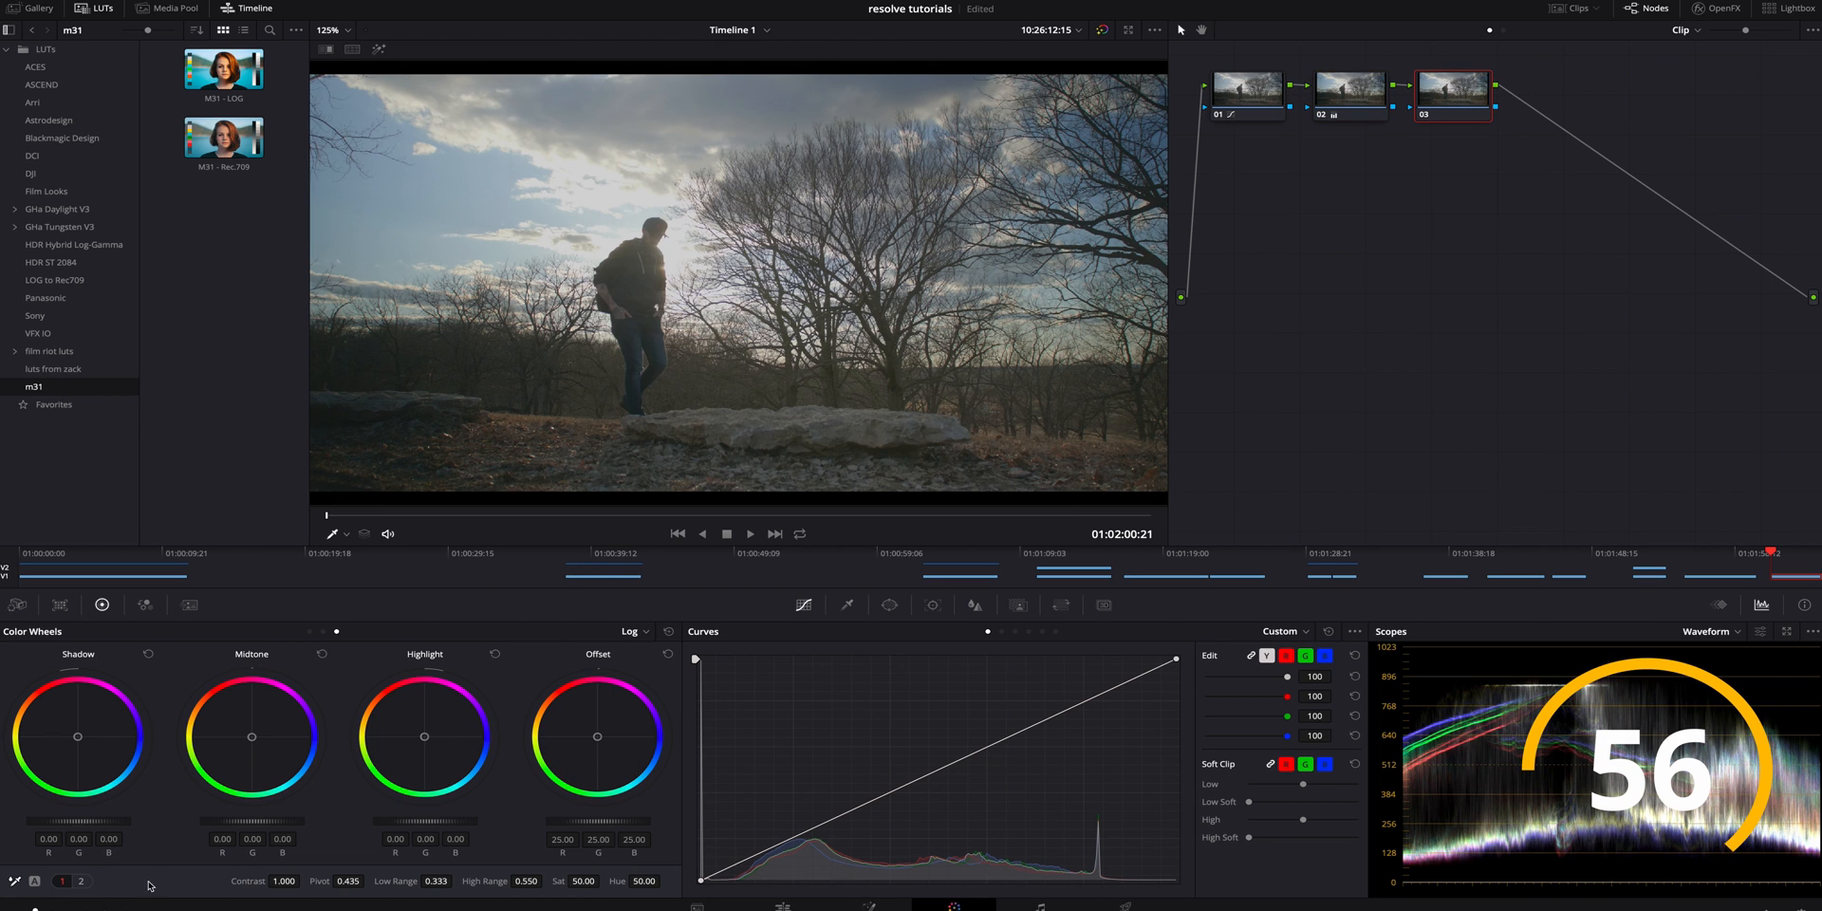
drag(279, 881, 290, 882)
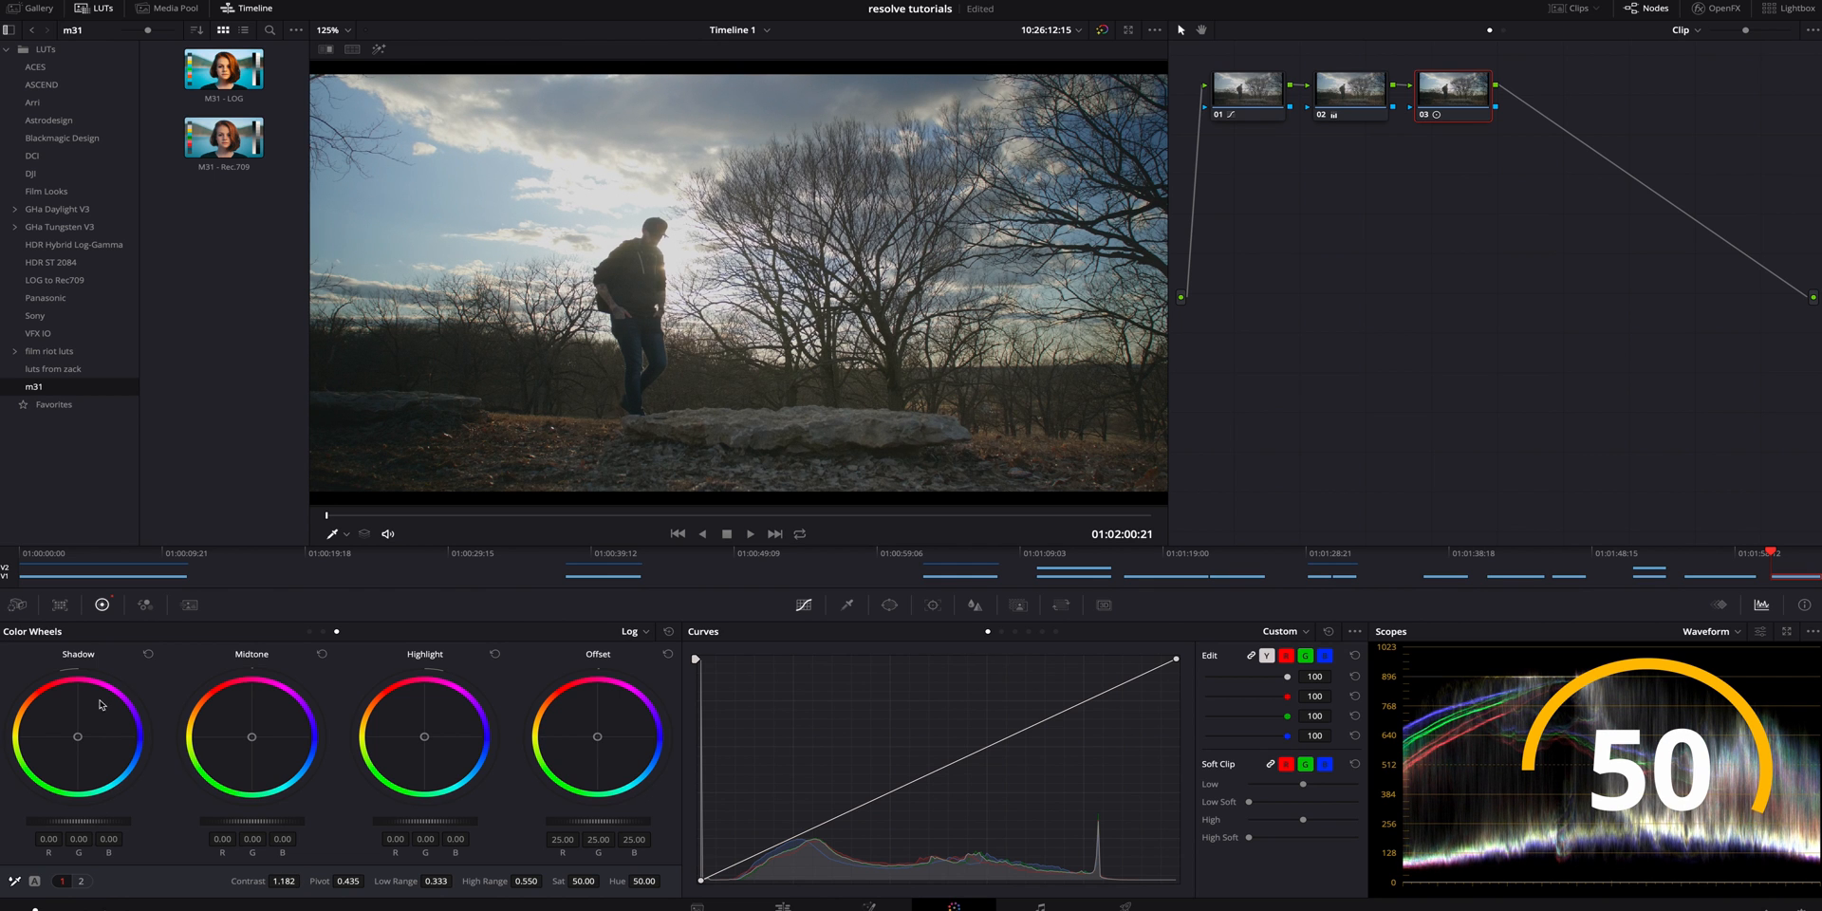
drag(79, 737, 81, 738)
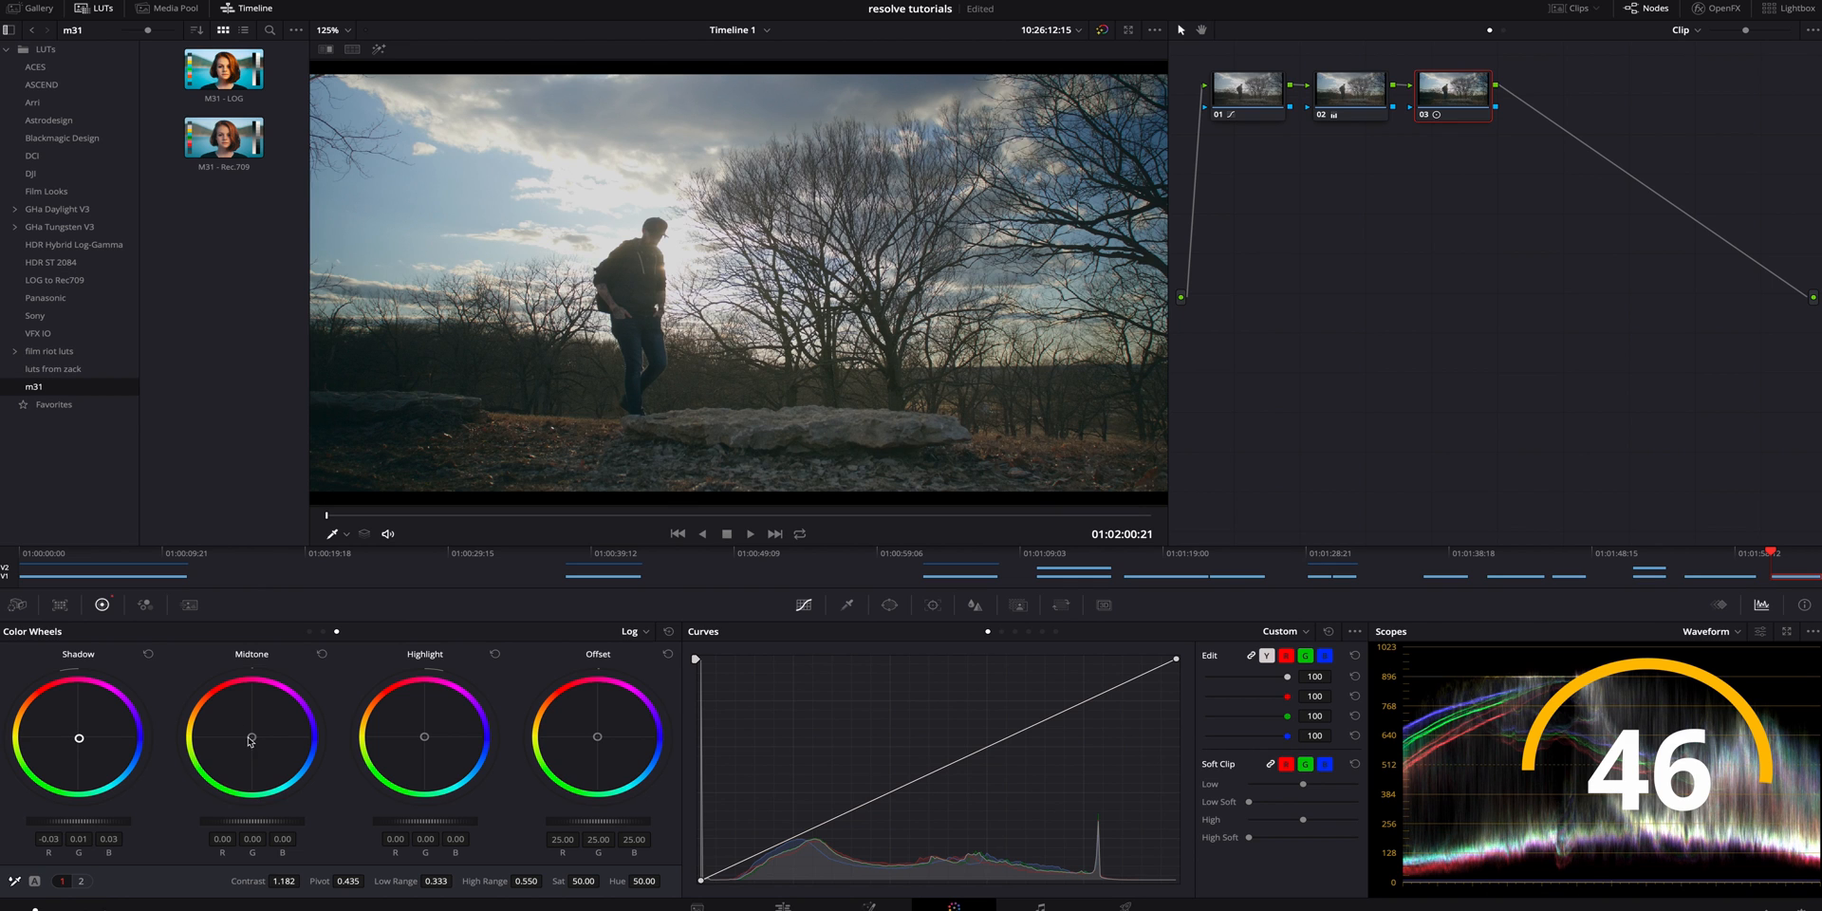
drag(424, 735, 422, 734)
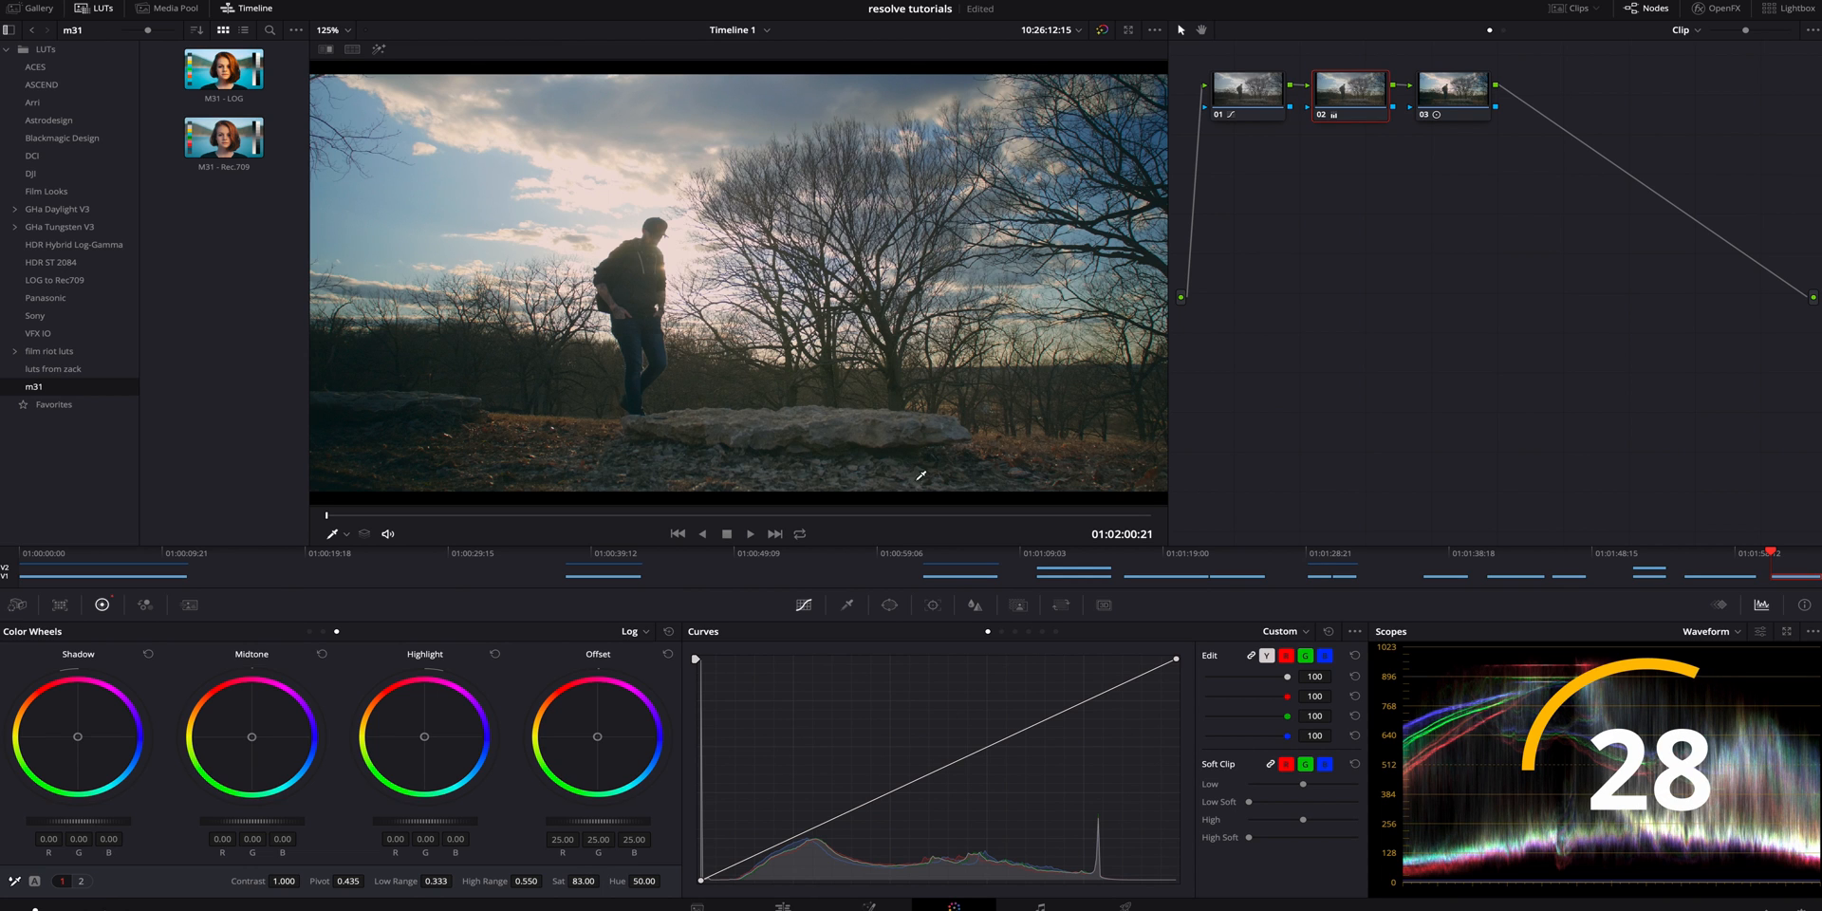
- Toggle nodes 02 and 03 off and on to compare the grade
drag(1353, 104, 1354, 103)
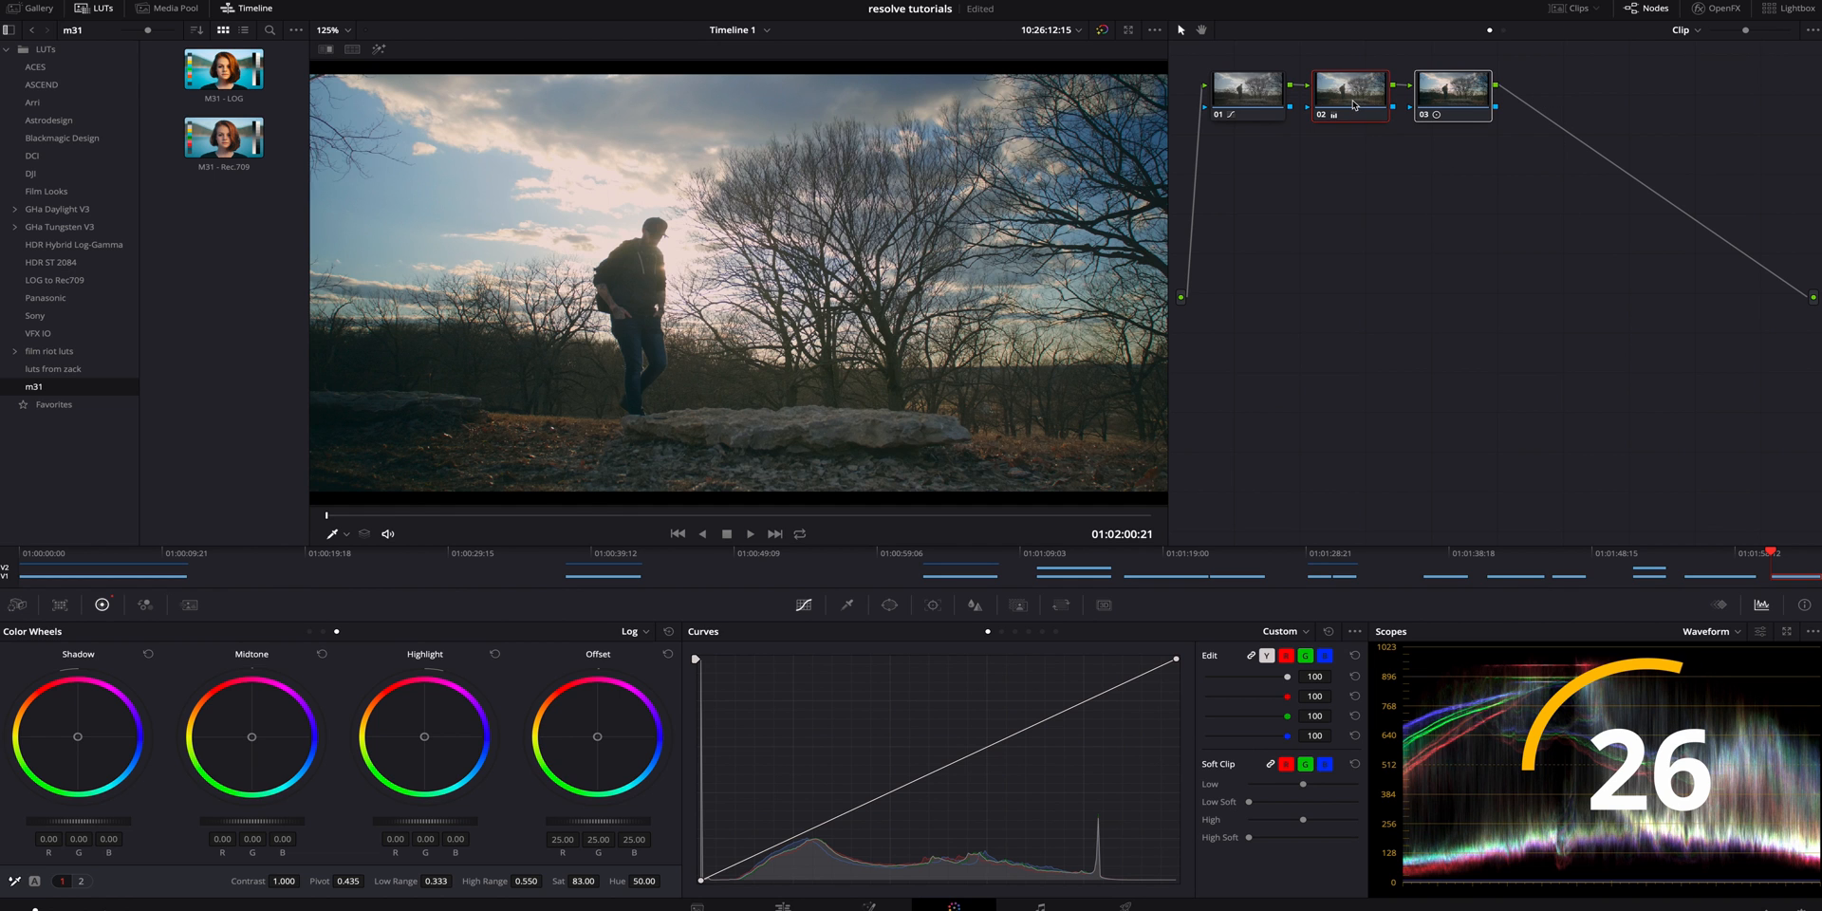
key(ctrl+d)
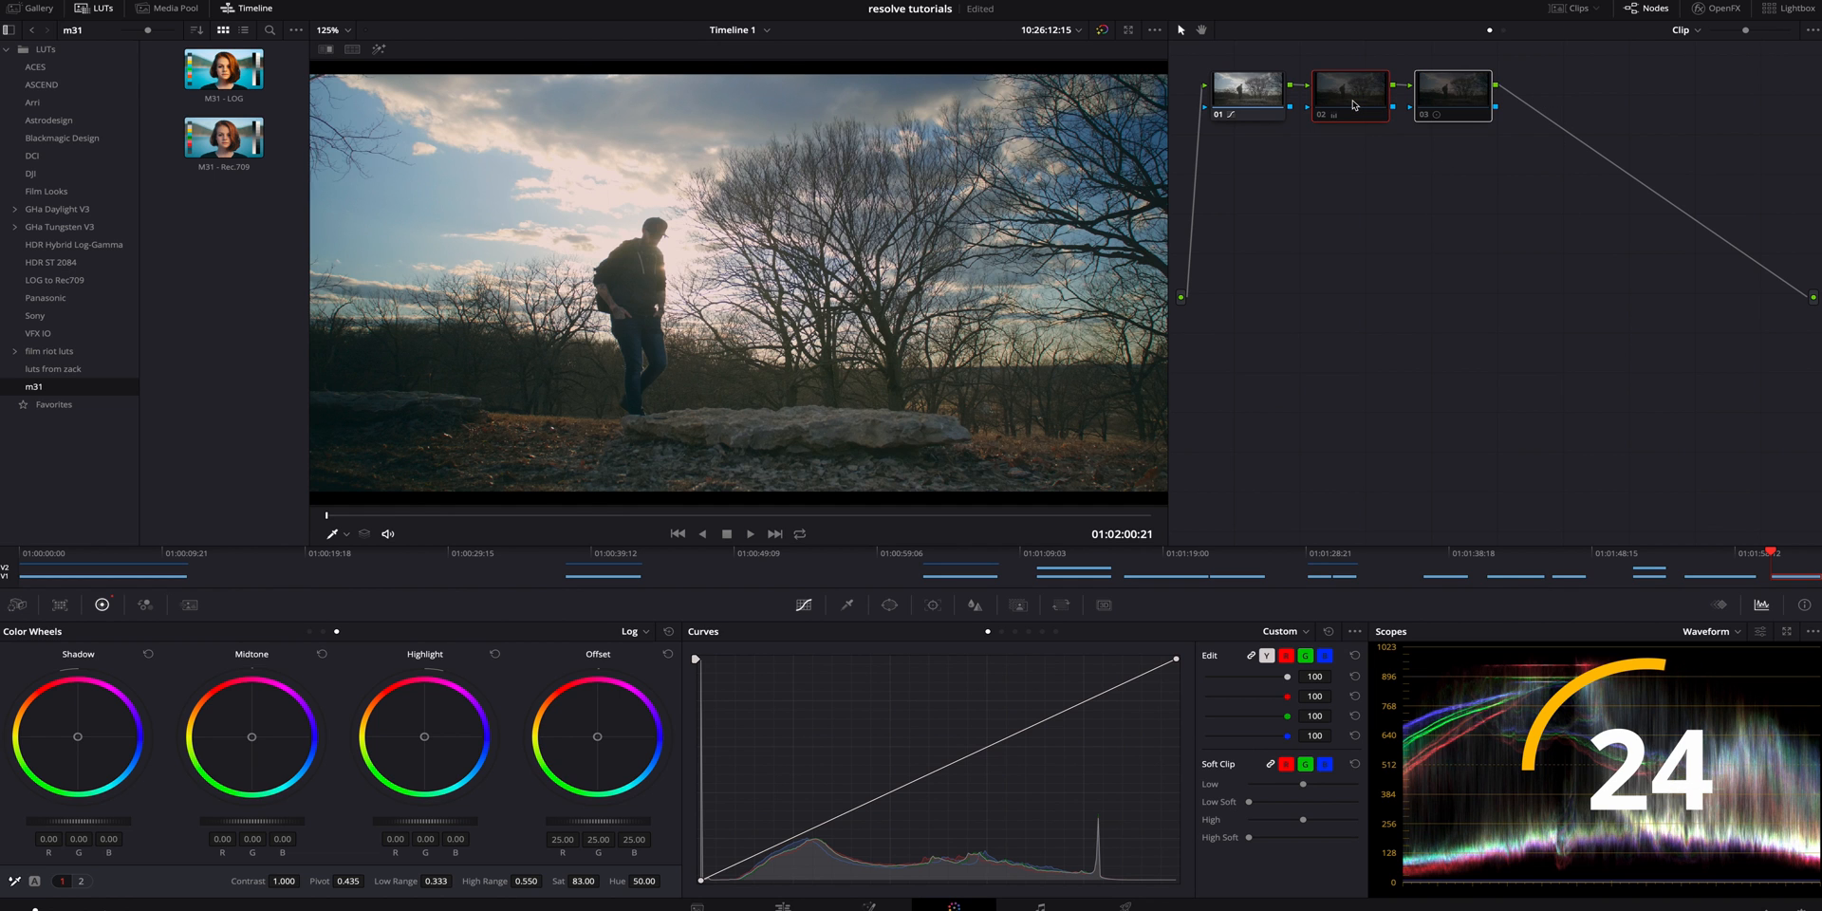
key(ctrl+d)
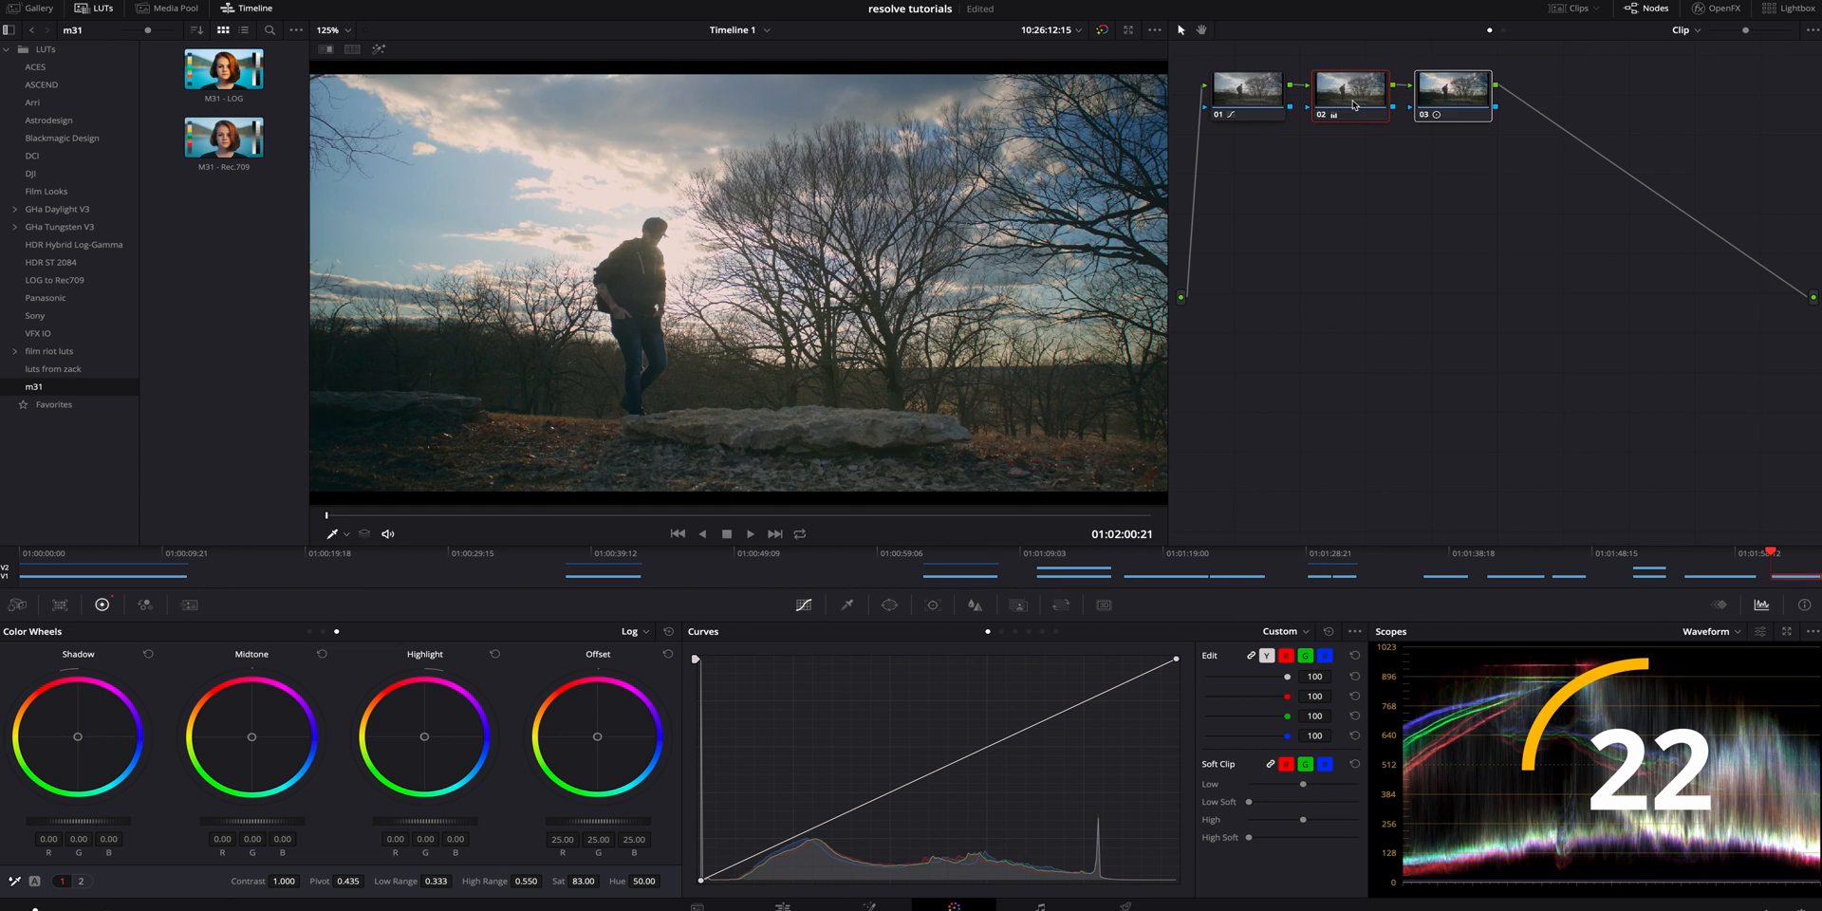
key(ctrl+d)
key(ctrl+d)
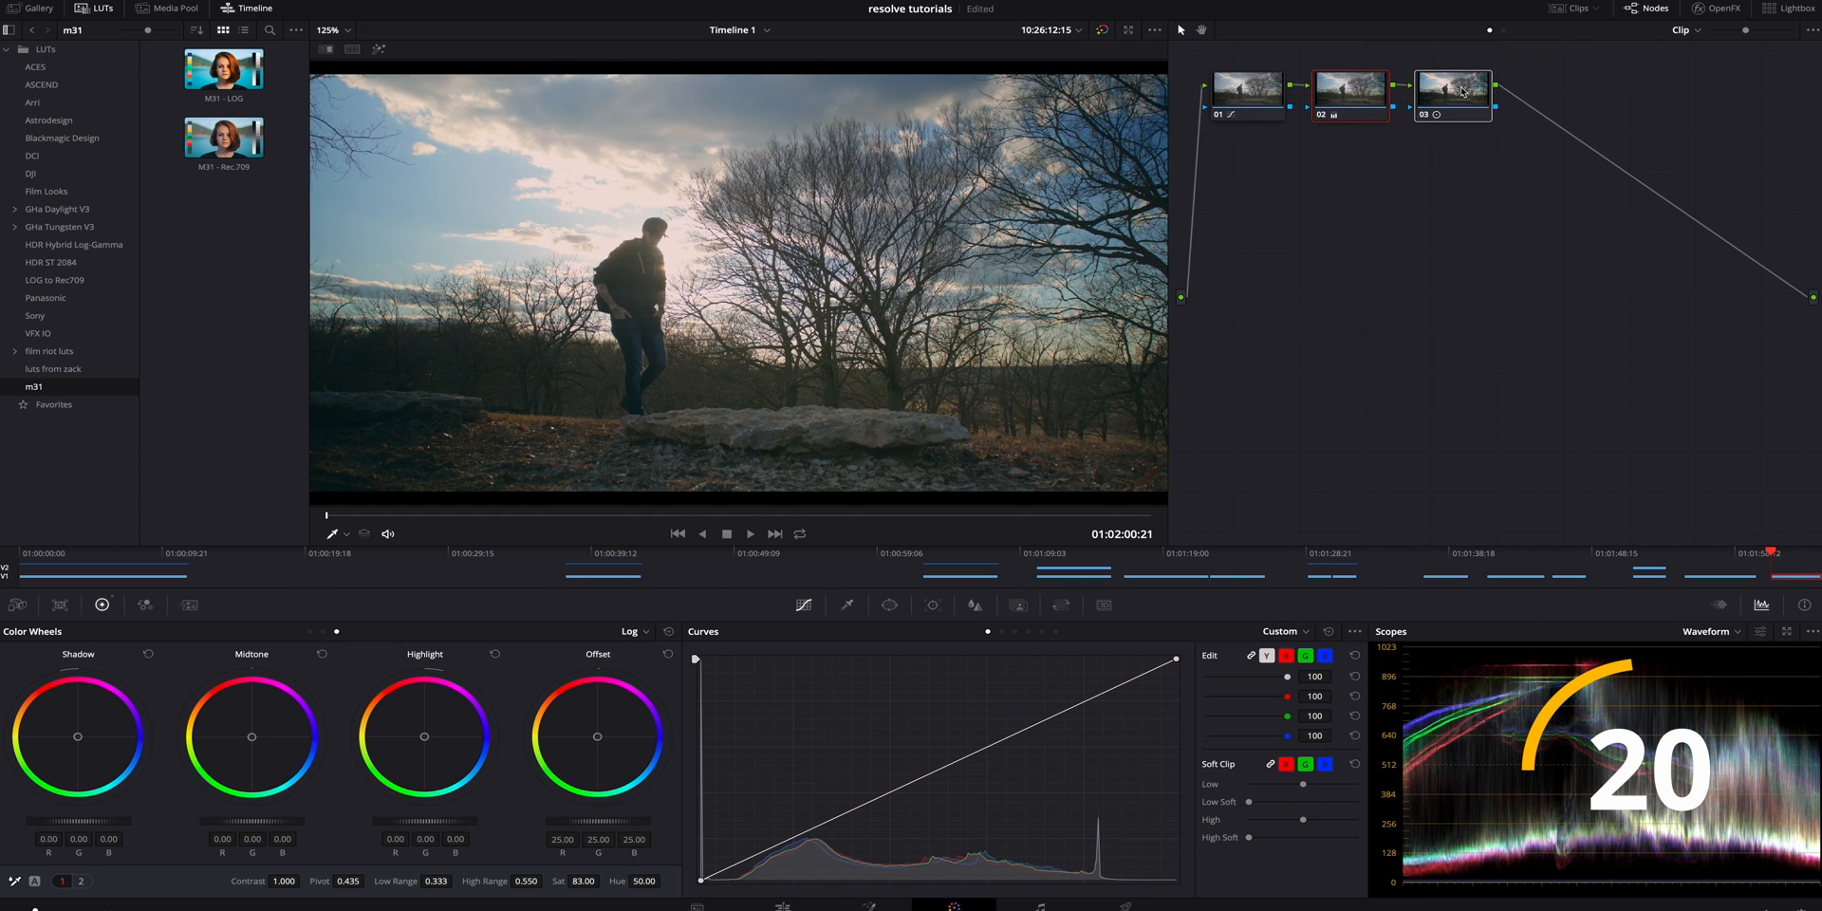
- Add serial node 04 after node 03 and shift its shadow balance slightly warmer
key(alt+shift+semicolon)
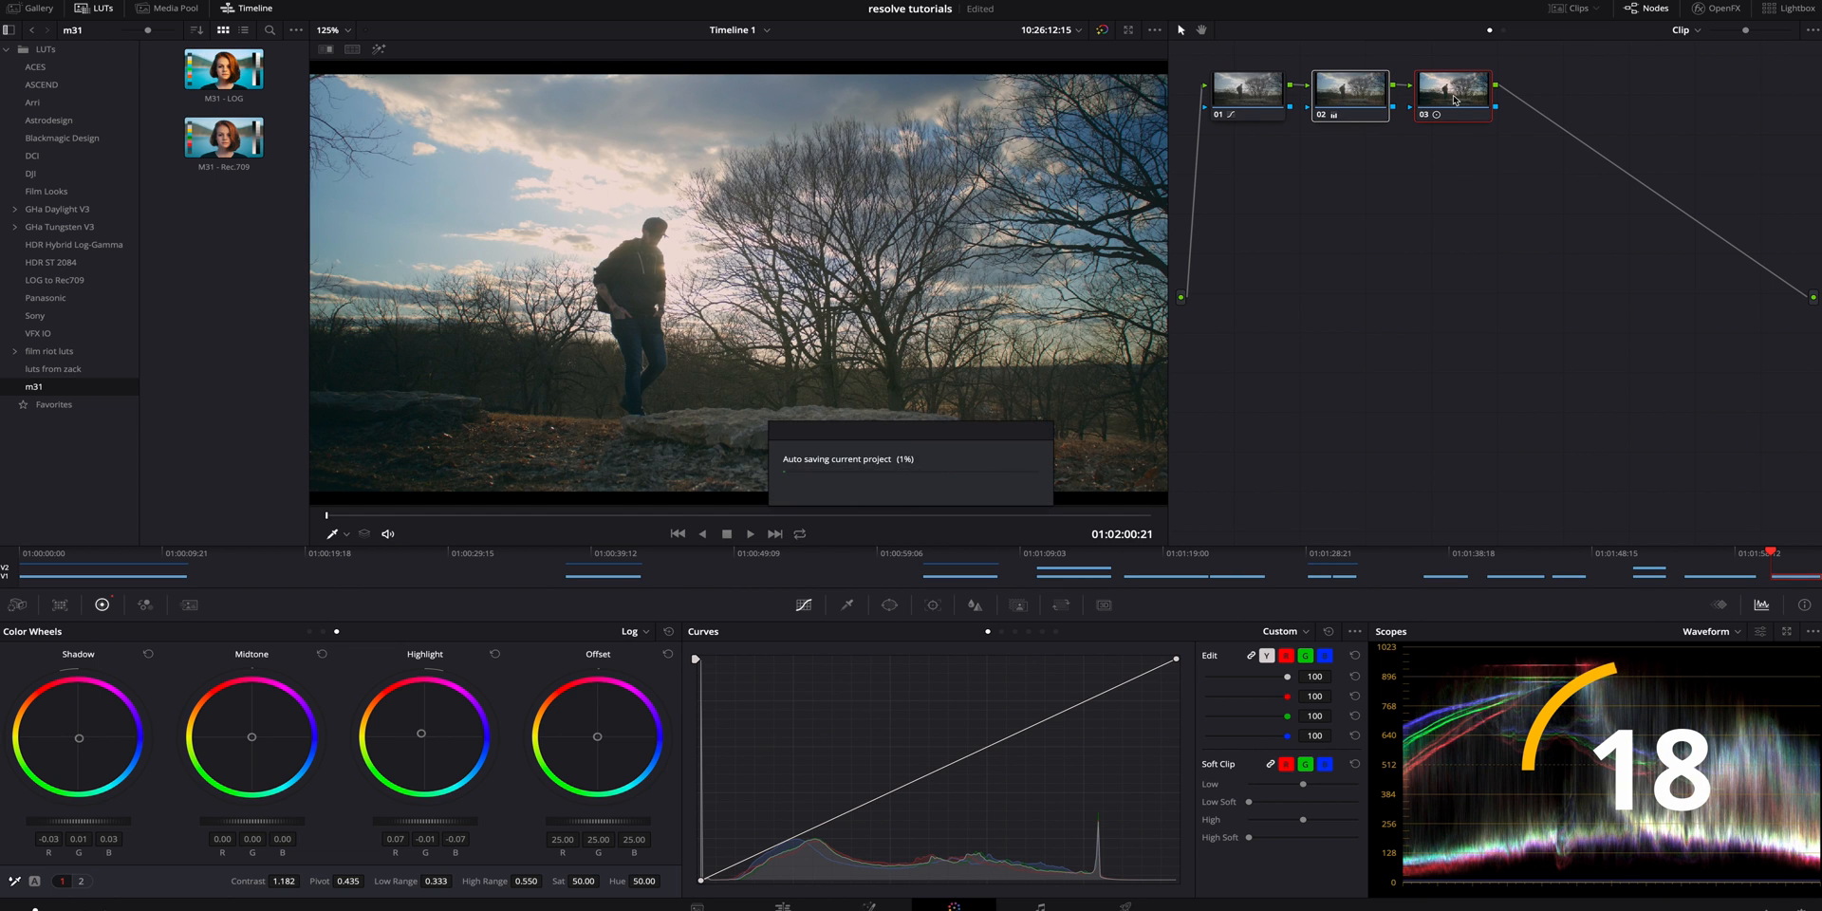
key(alt+s)
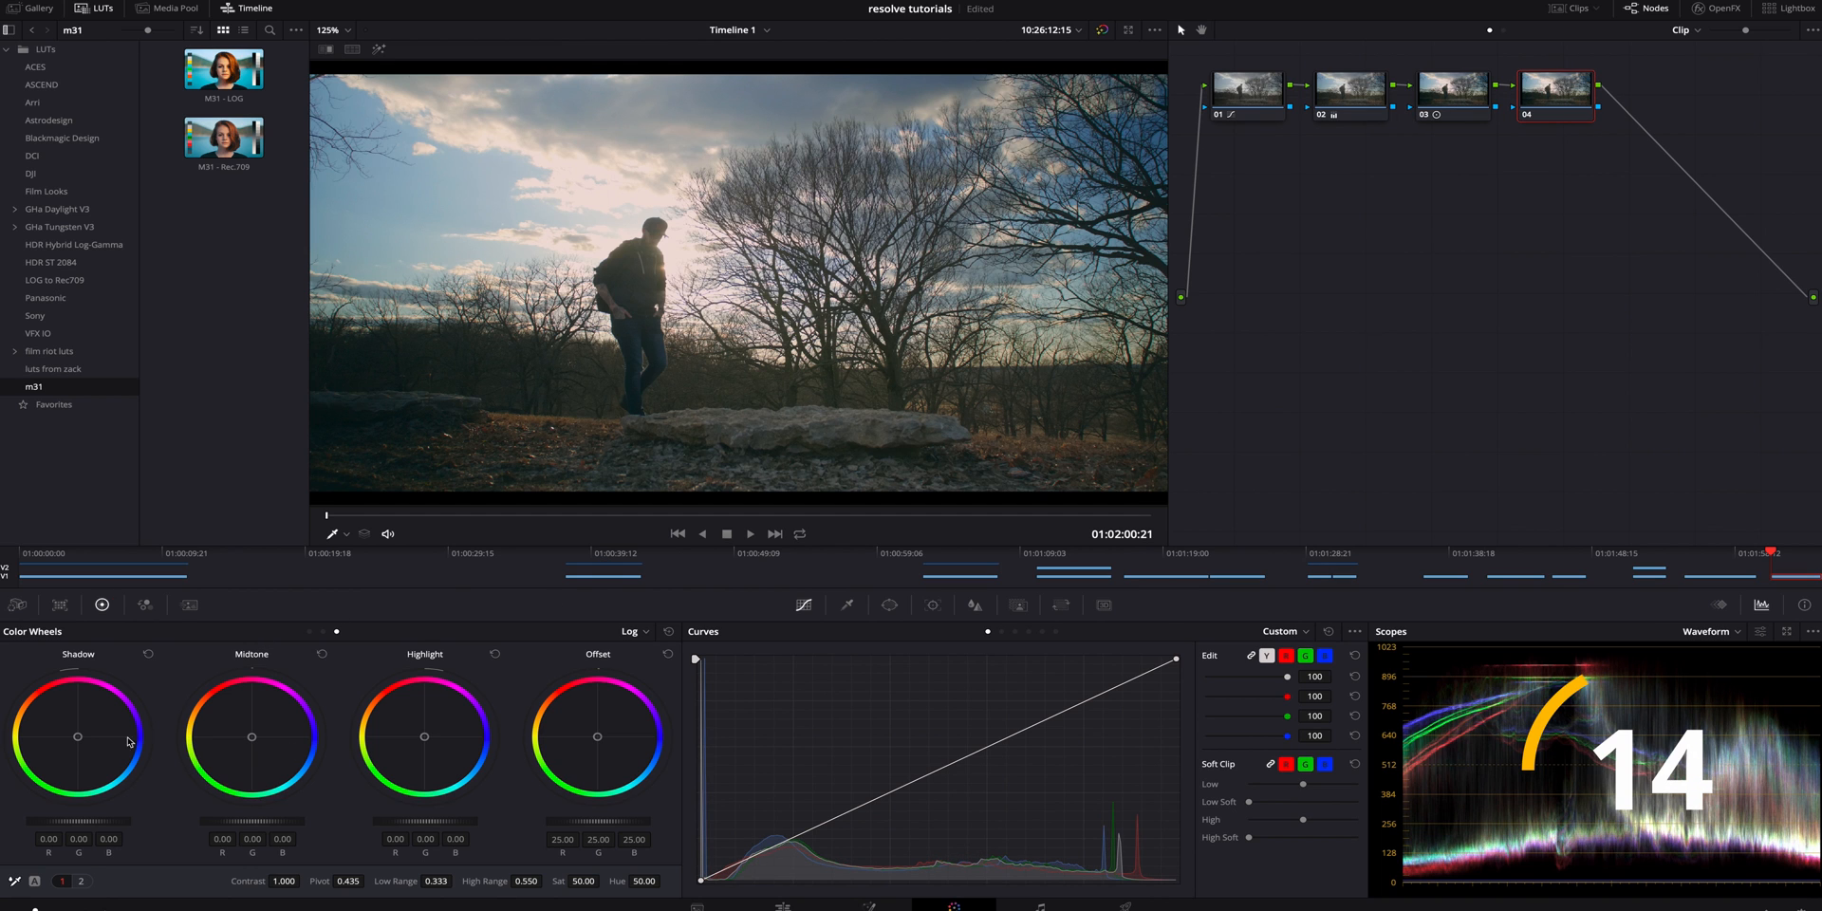
drag(78, 738, 76, 736)
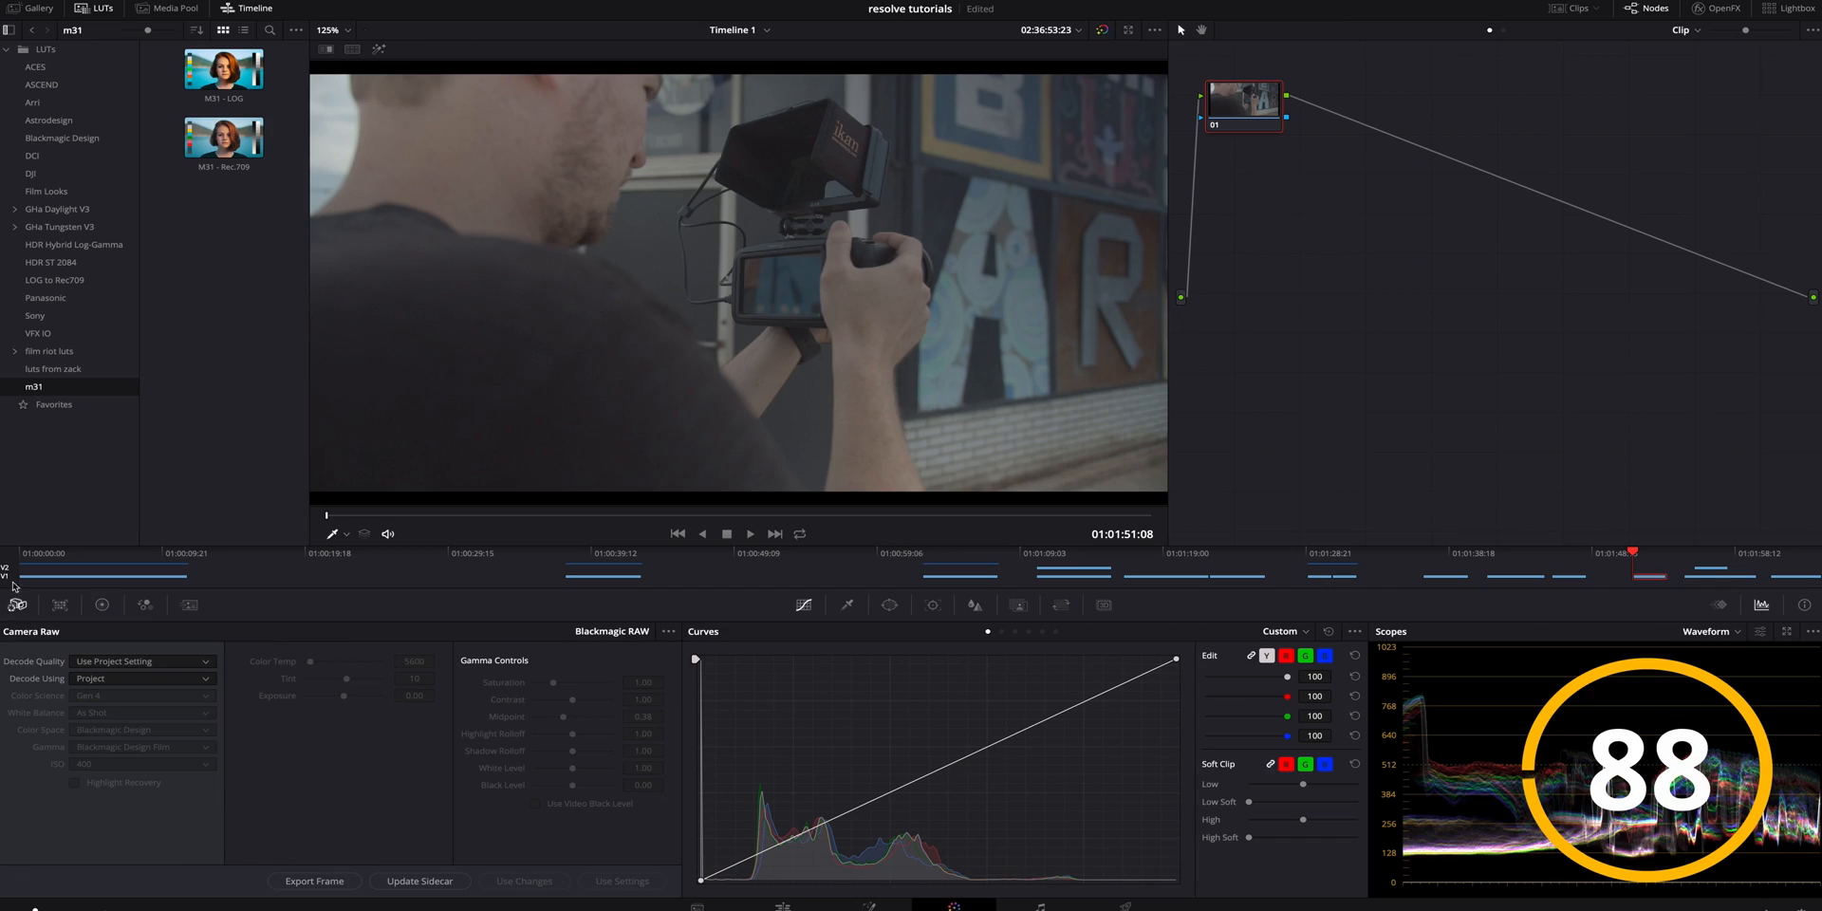
- Set Camera Raw to decode using Clip settings with ISO 500
click(161, 680)
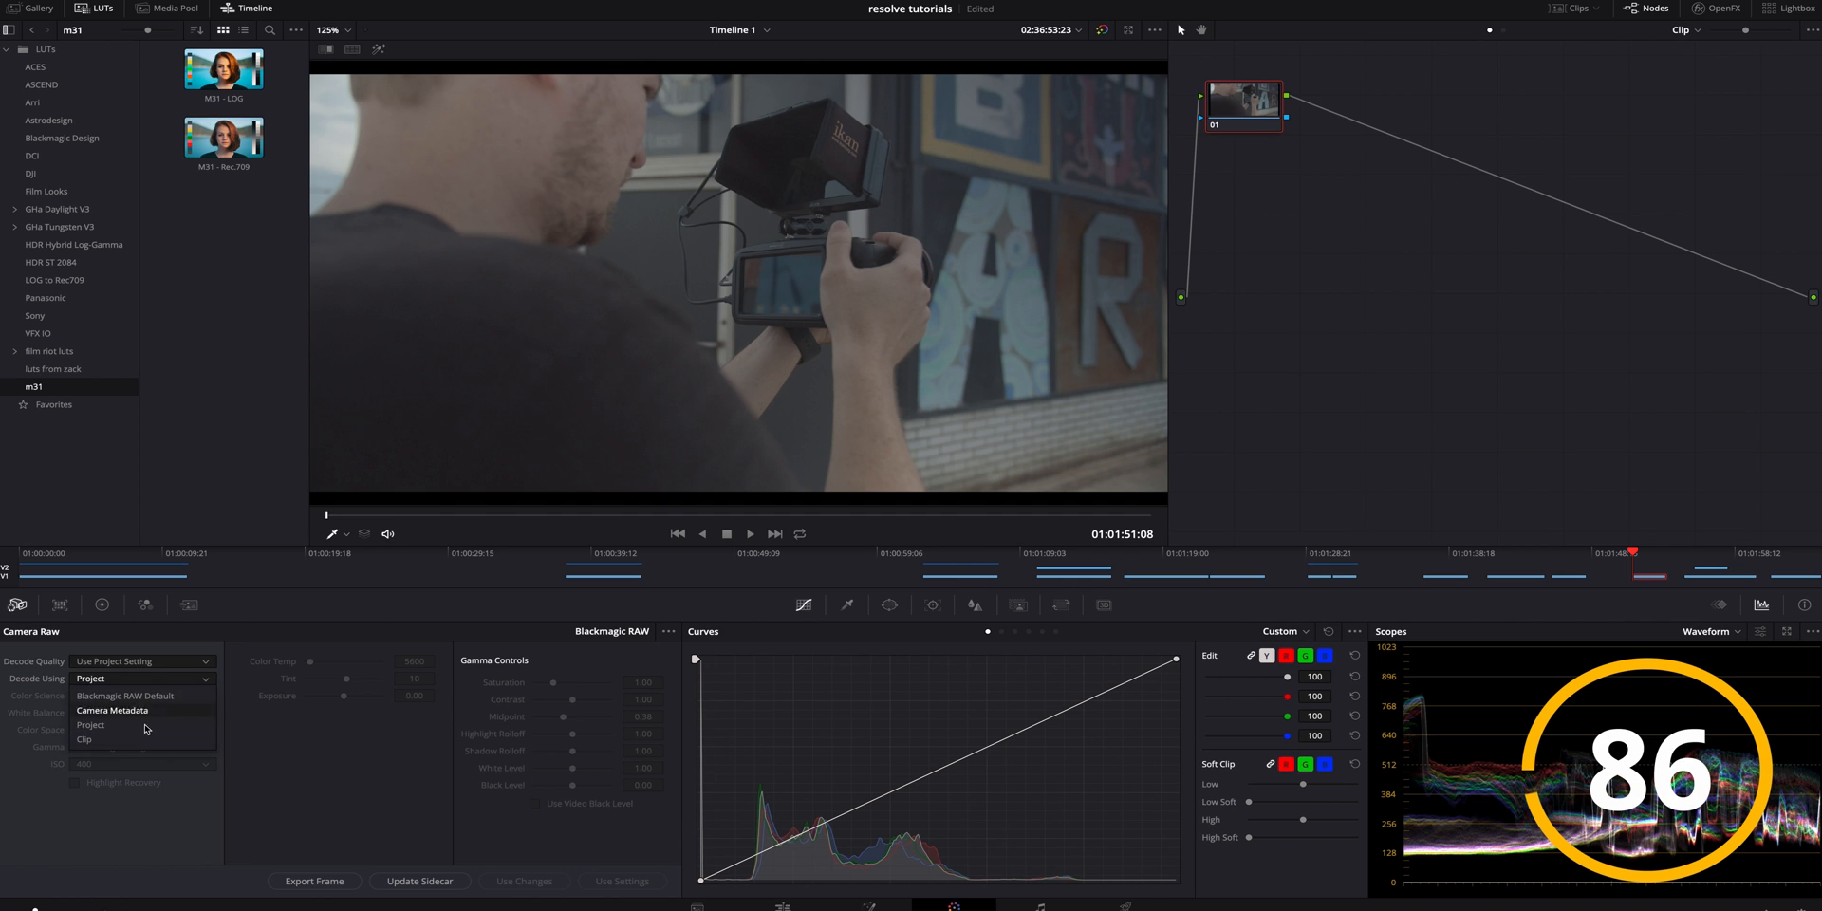
click(146, 737)
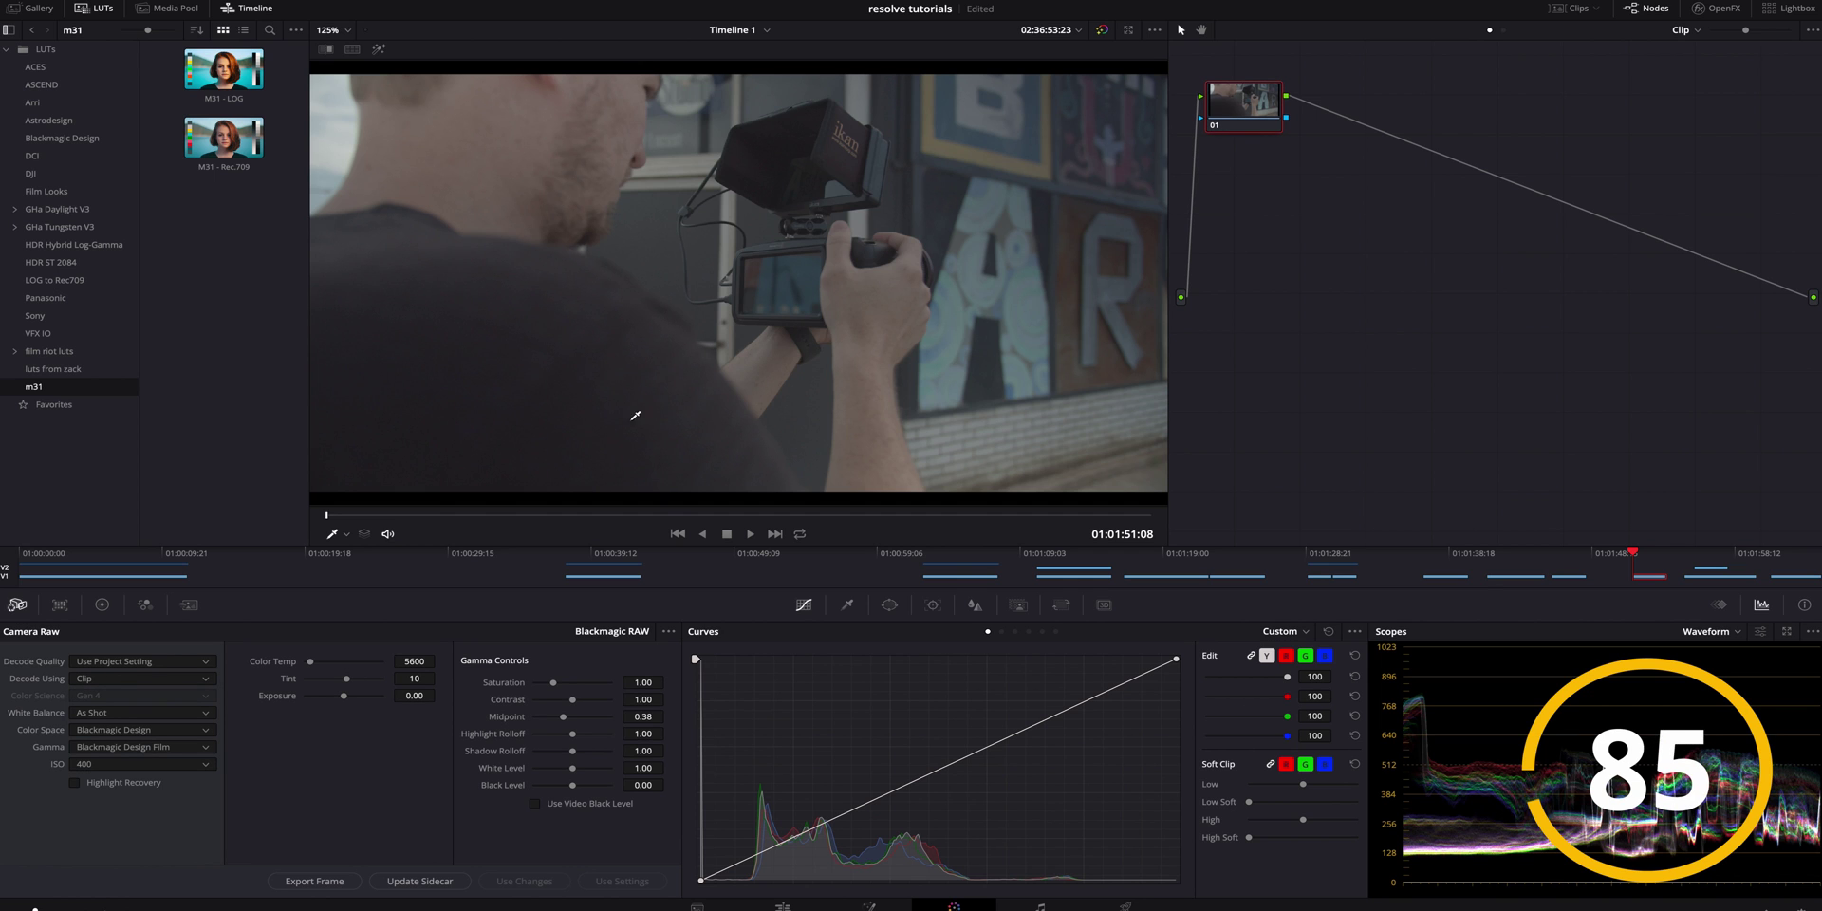
click(143, 765)
click(137, 797)
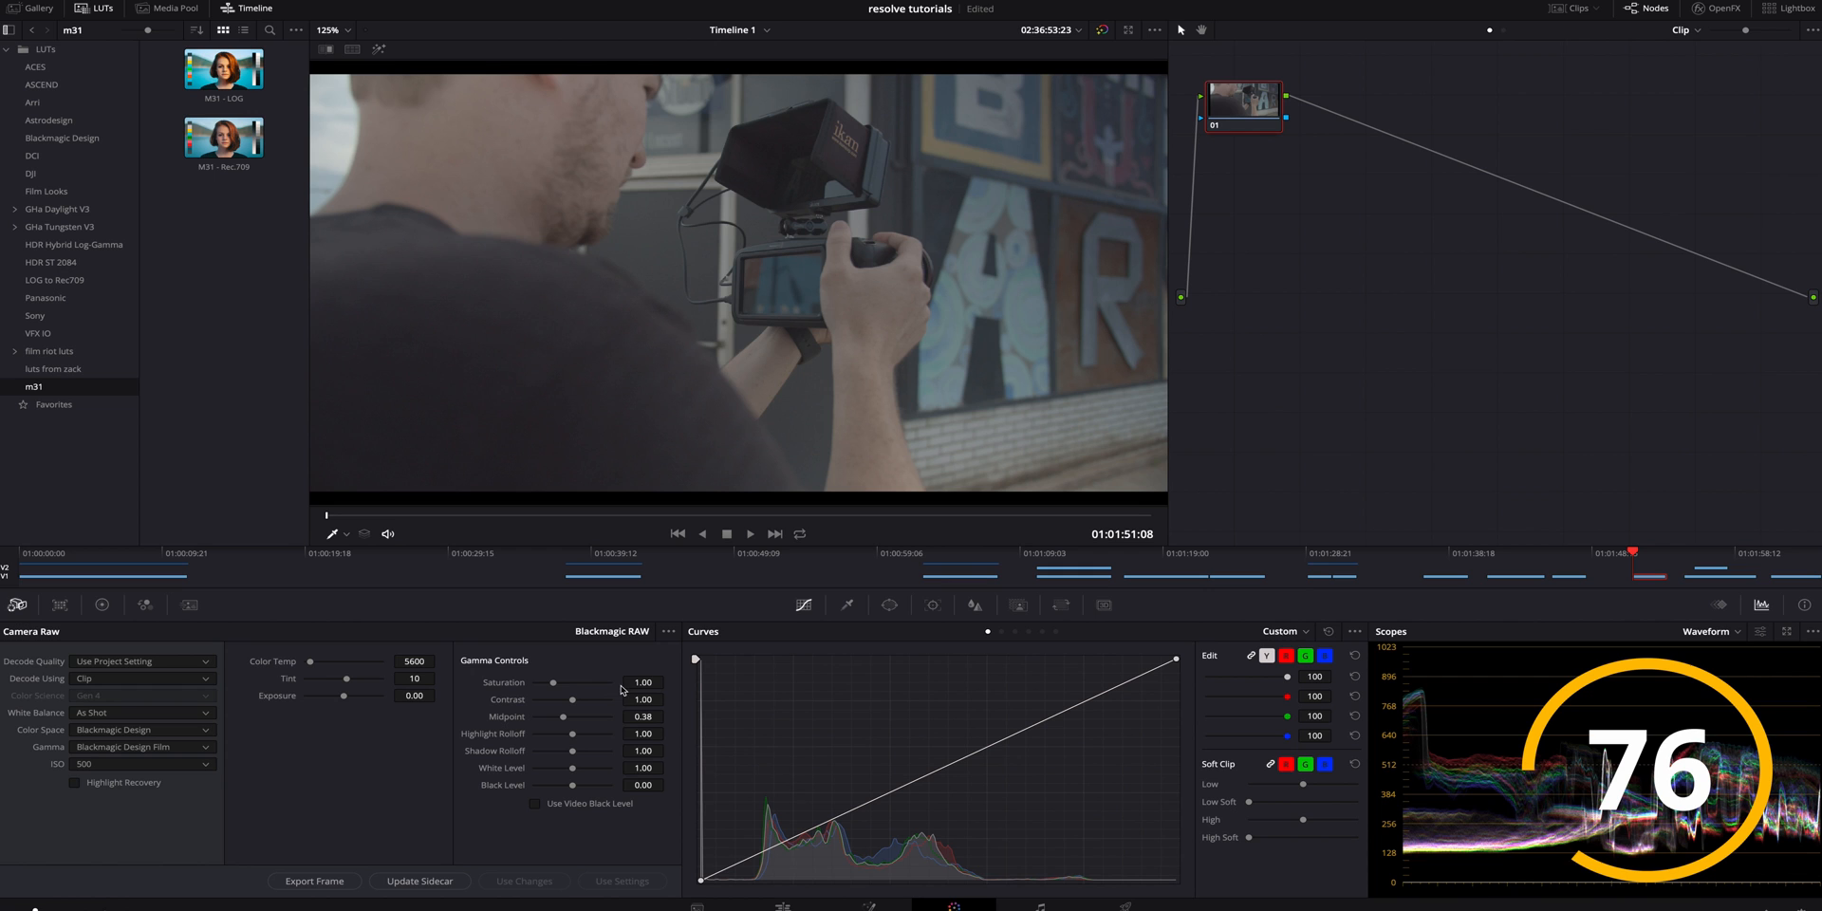
- Raise raw saturation to 1.40, contrast to 1.24, midpoint to 0.41 and the highlight/shadow rolloffs
drag(664, 681, 668, 682)
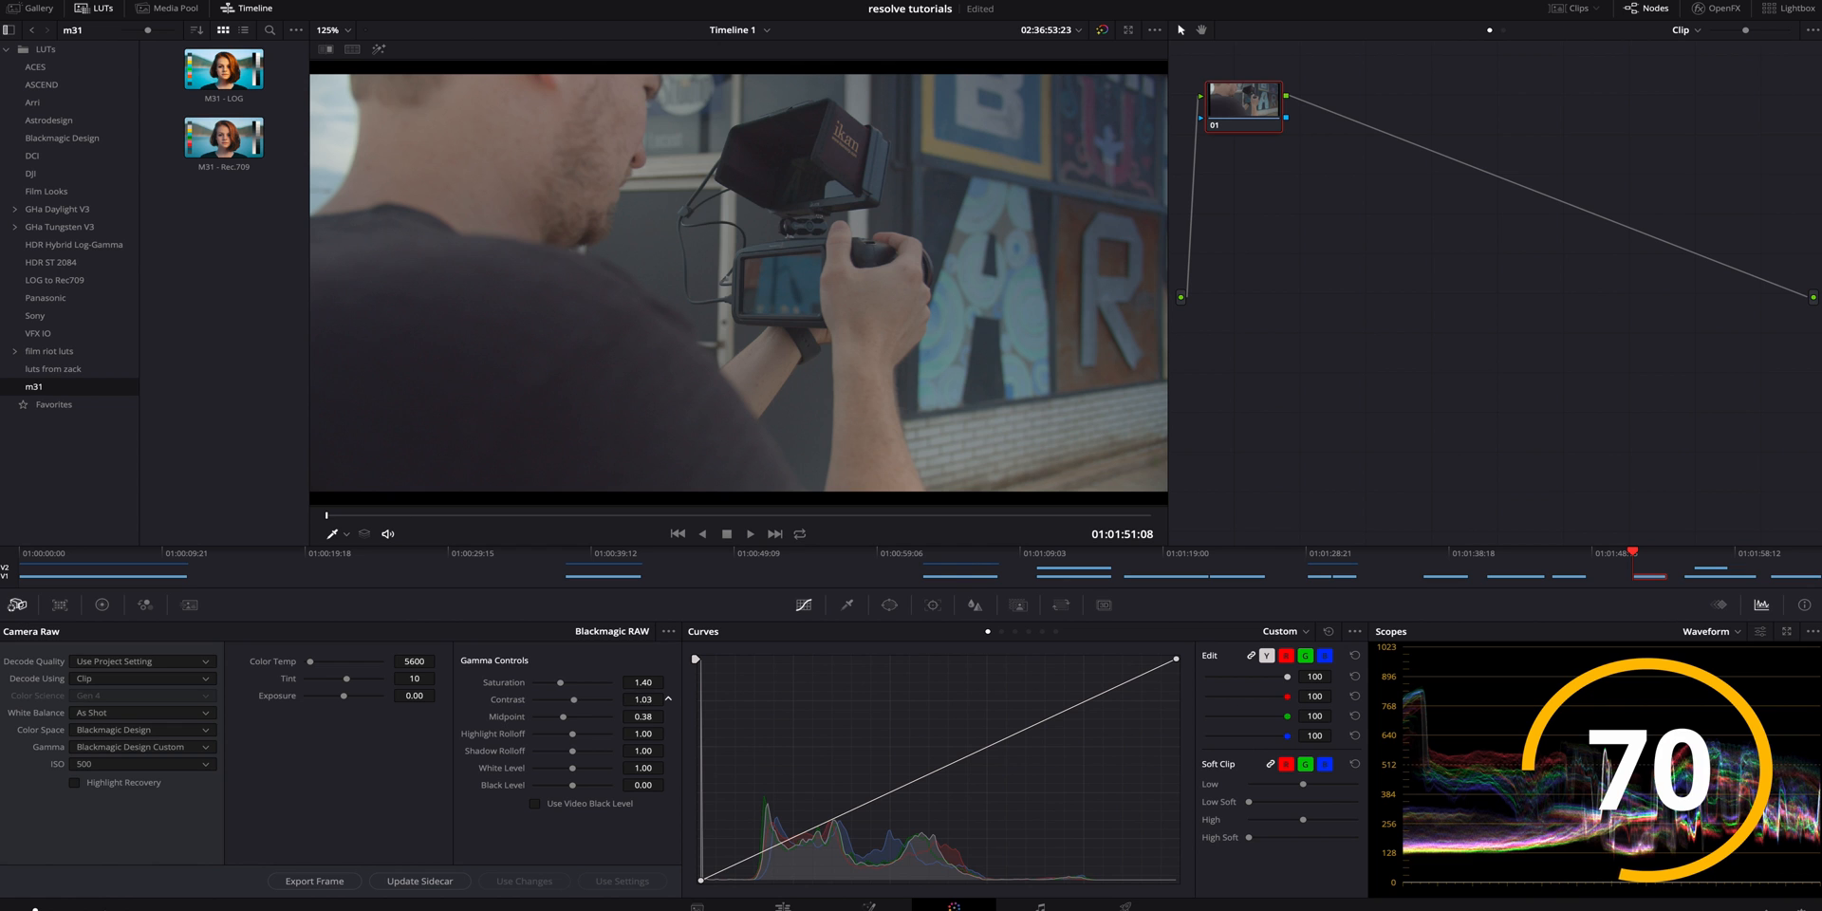
drag(644, 699, 668, 699)
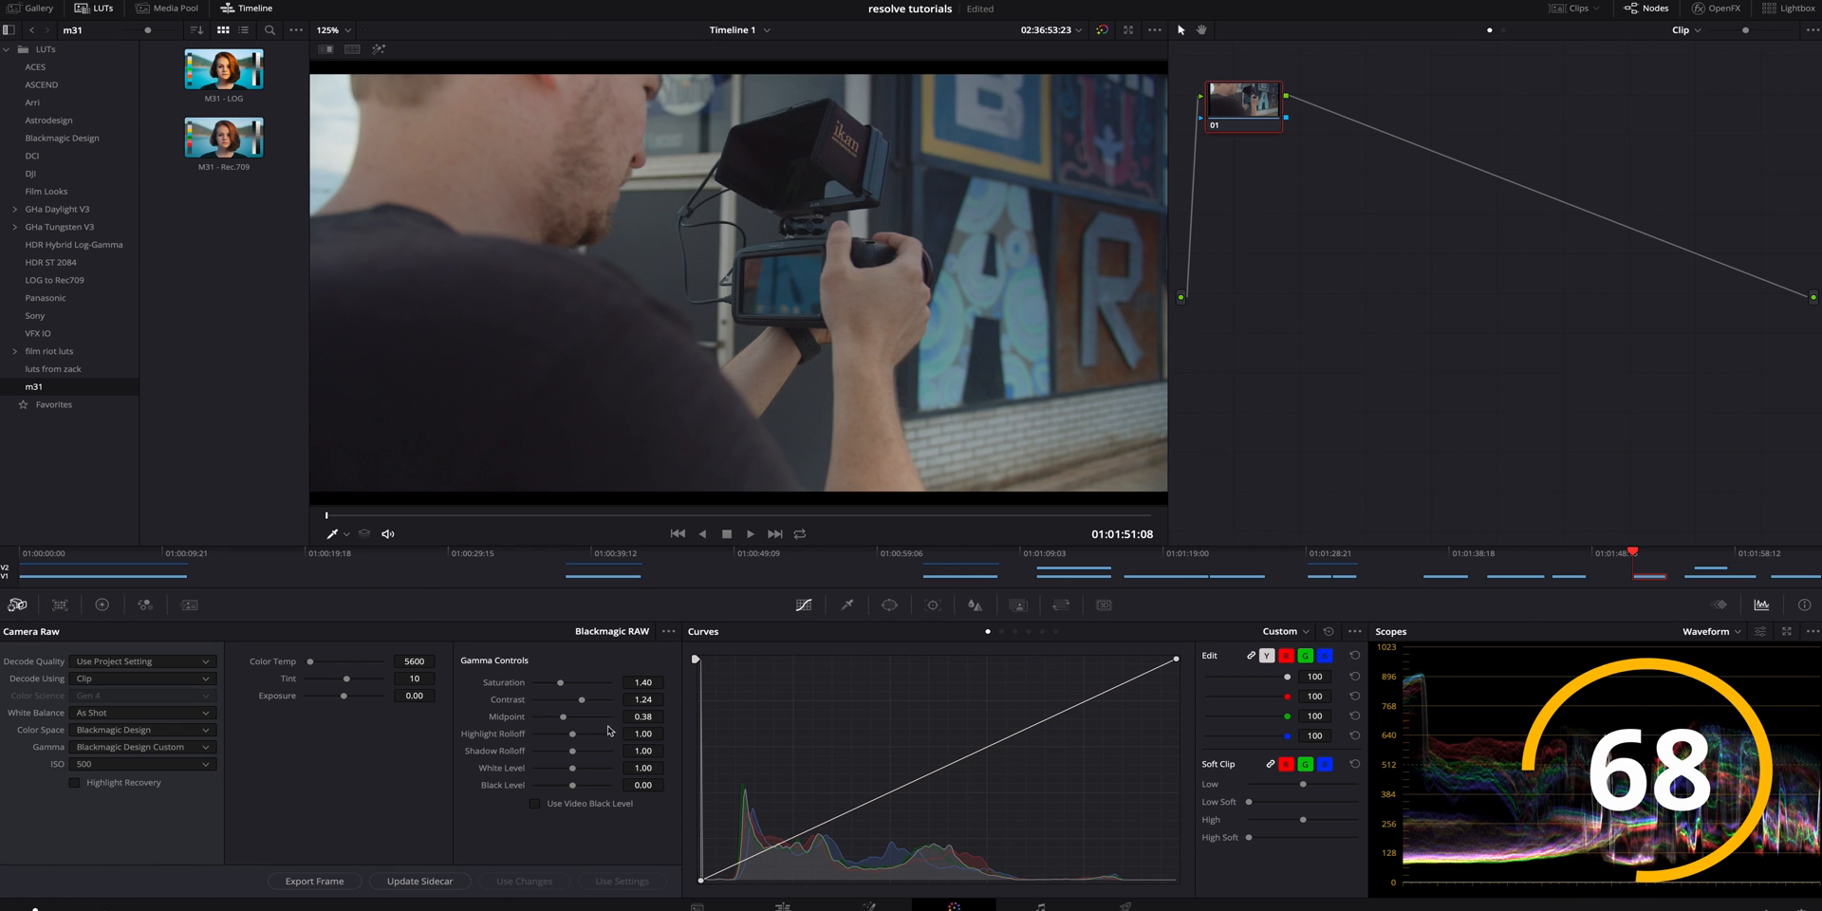
drag(571, 721, 575, 721)
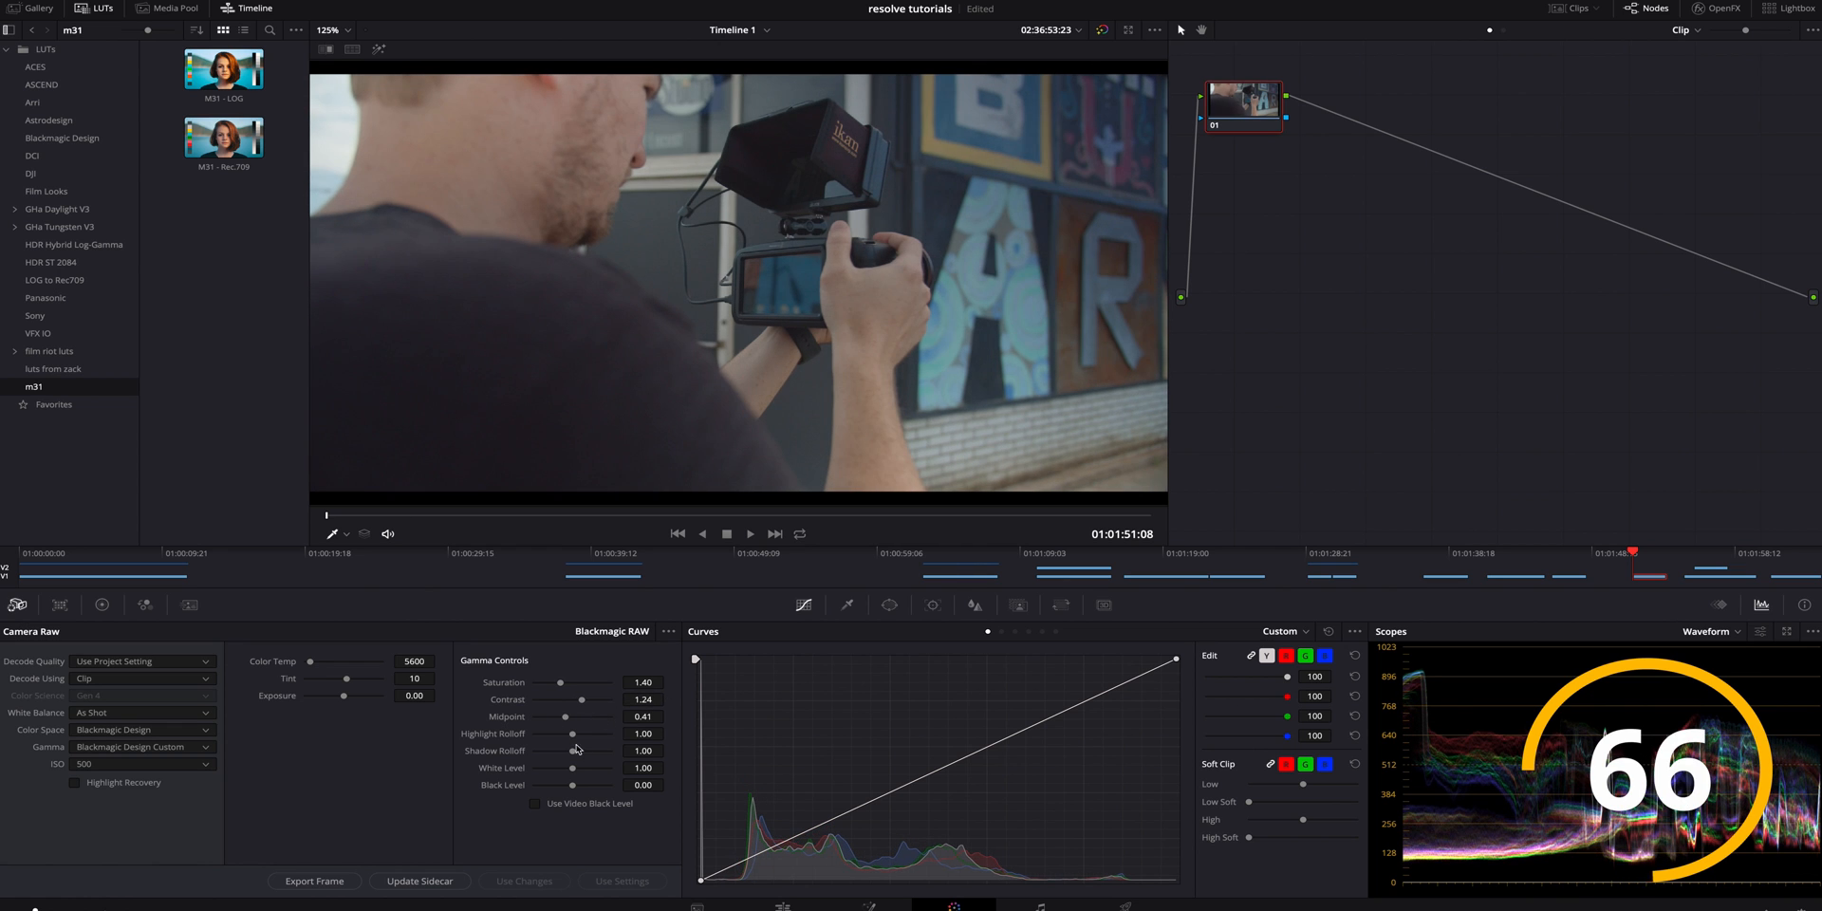
mouse_move(573, 751)
mouse_down()
mouse_move(581, 734)
mouse_move(569, 786)
mouse_up()
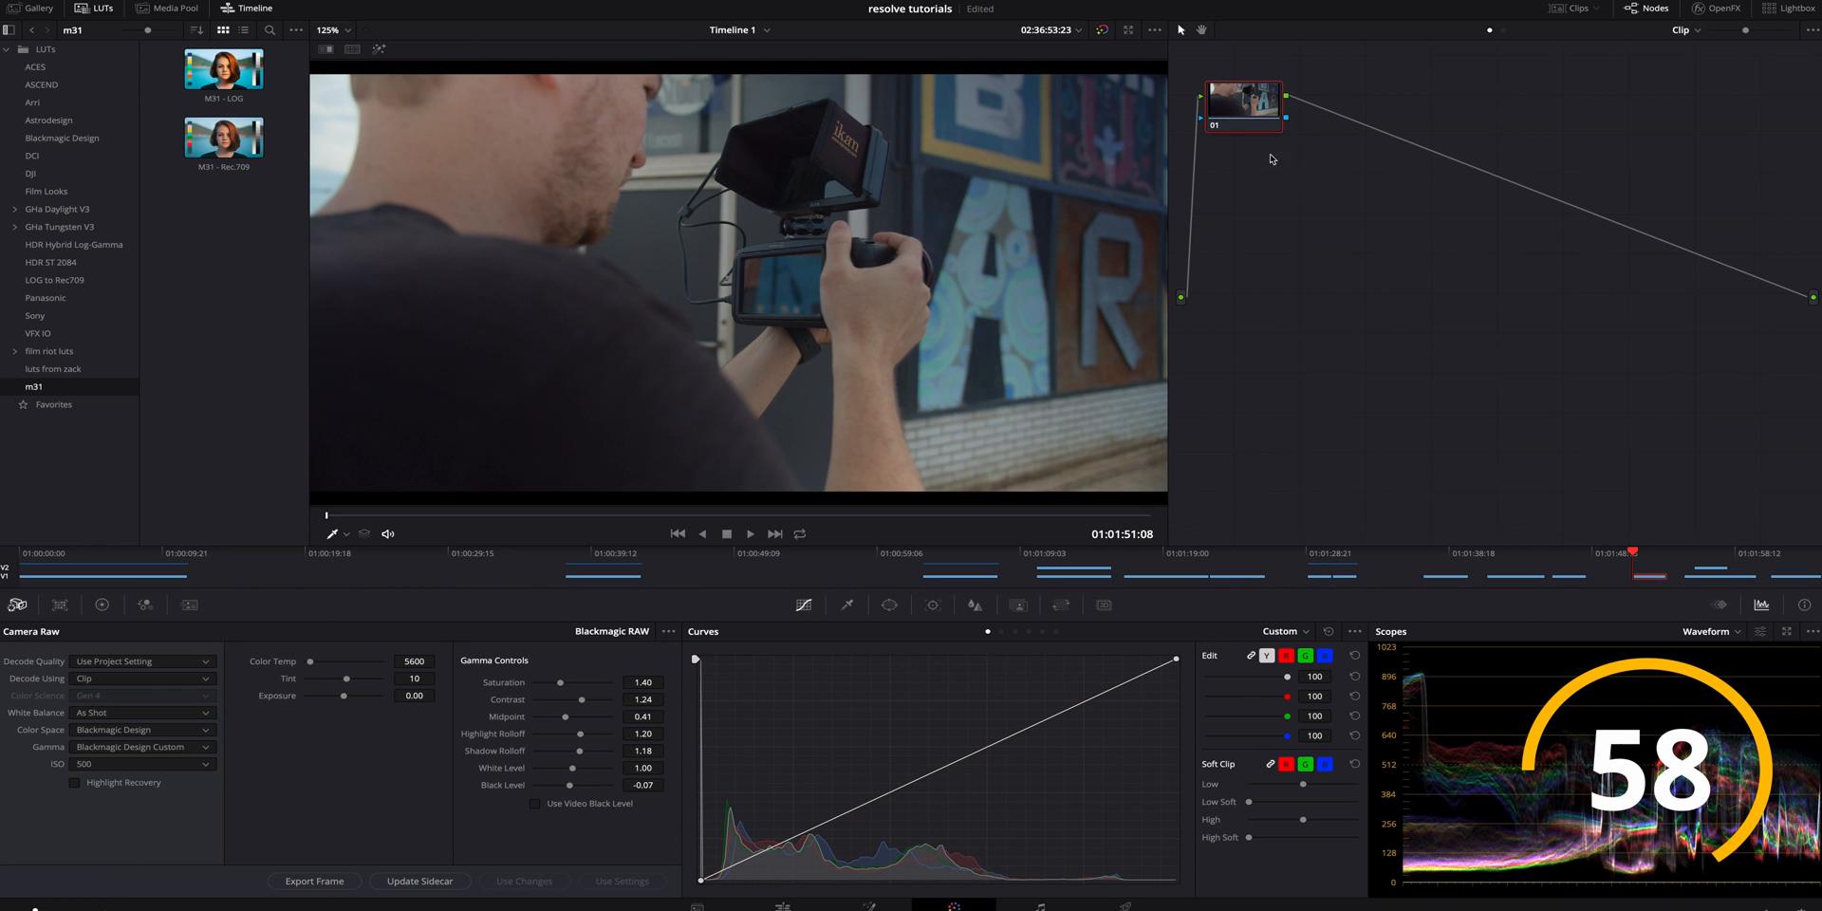
- Add node 02 with a custom curve lowering shadows and lifting upper midtones
key(alt+s)
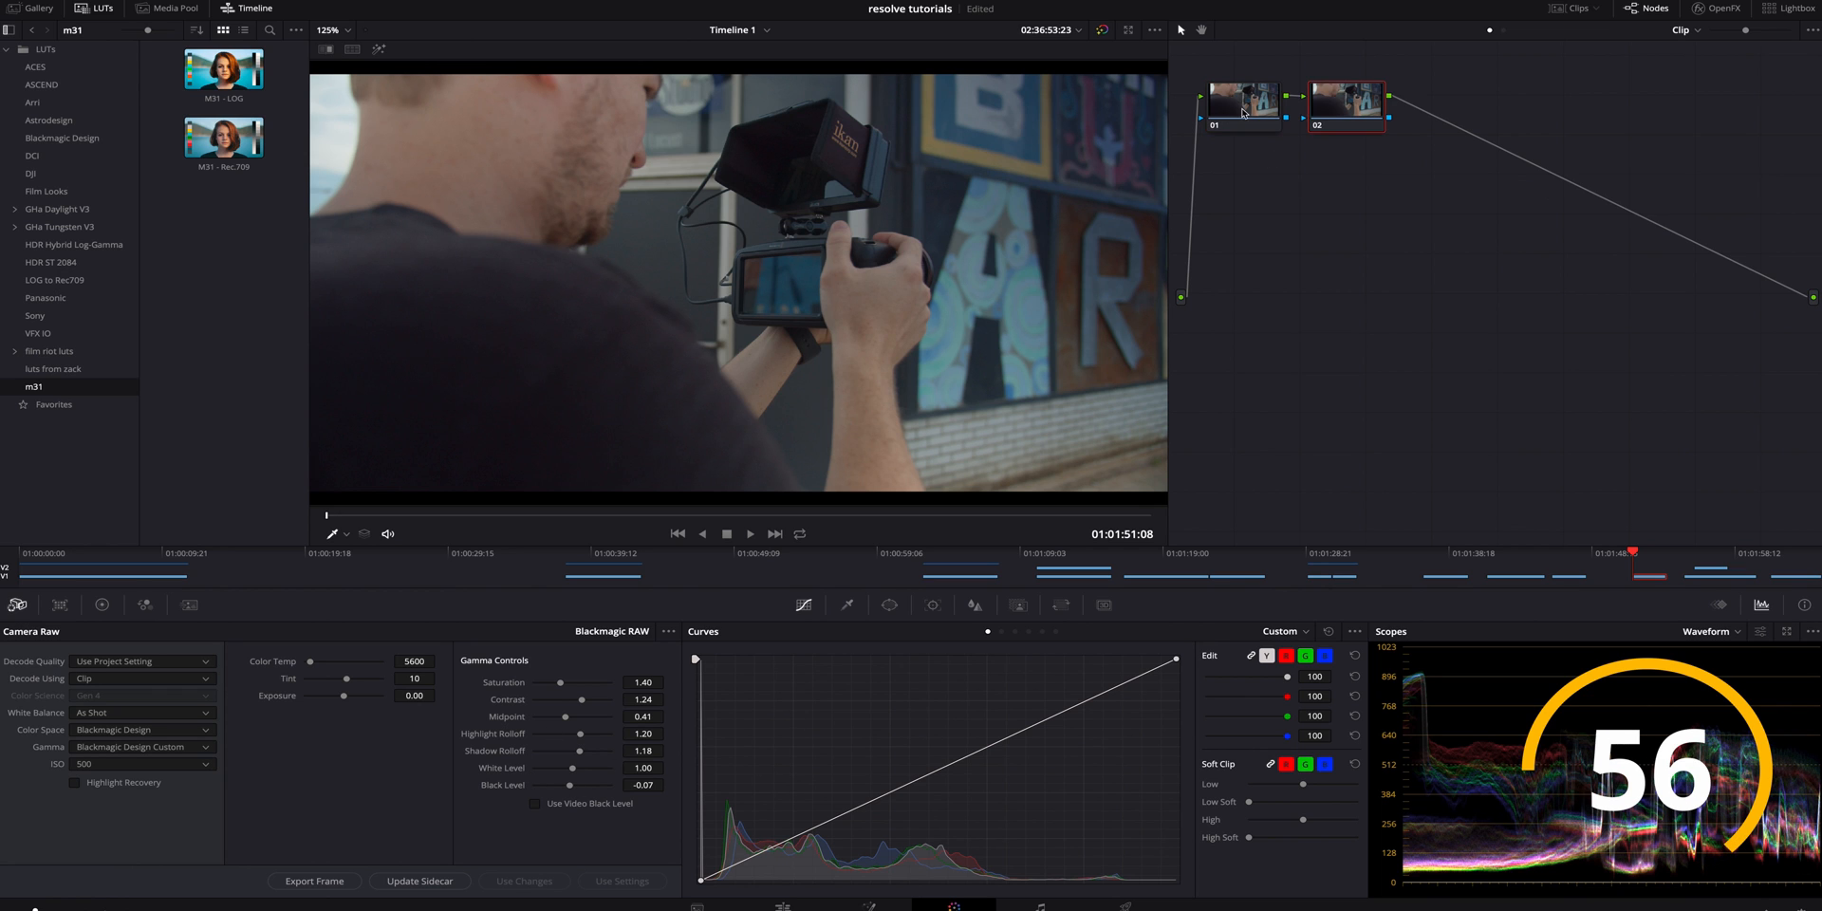
drag(808, 816, 818, 836)
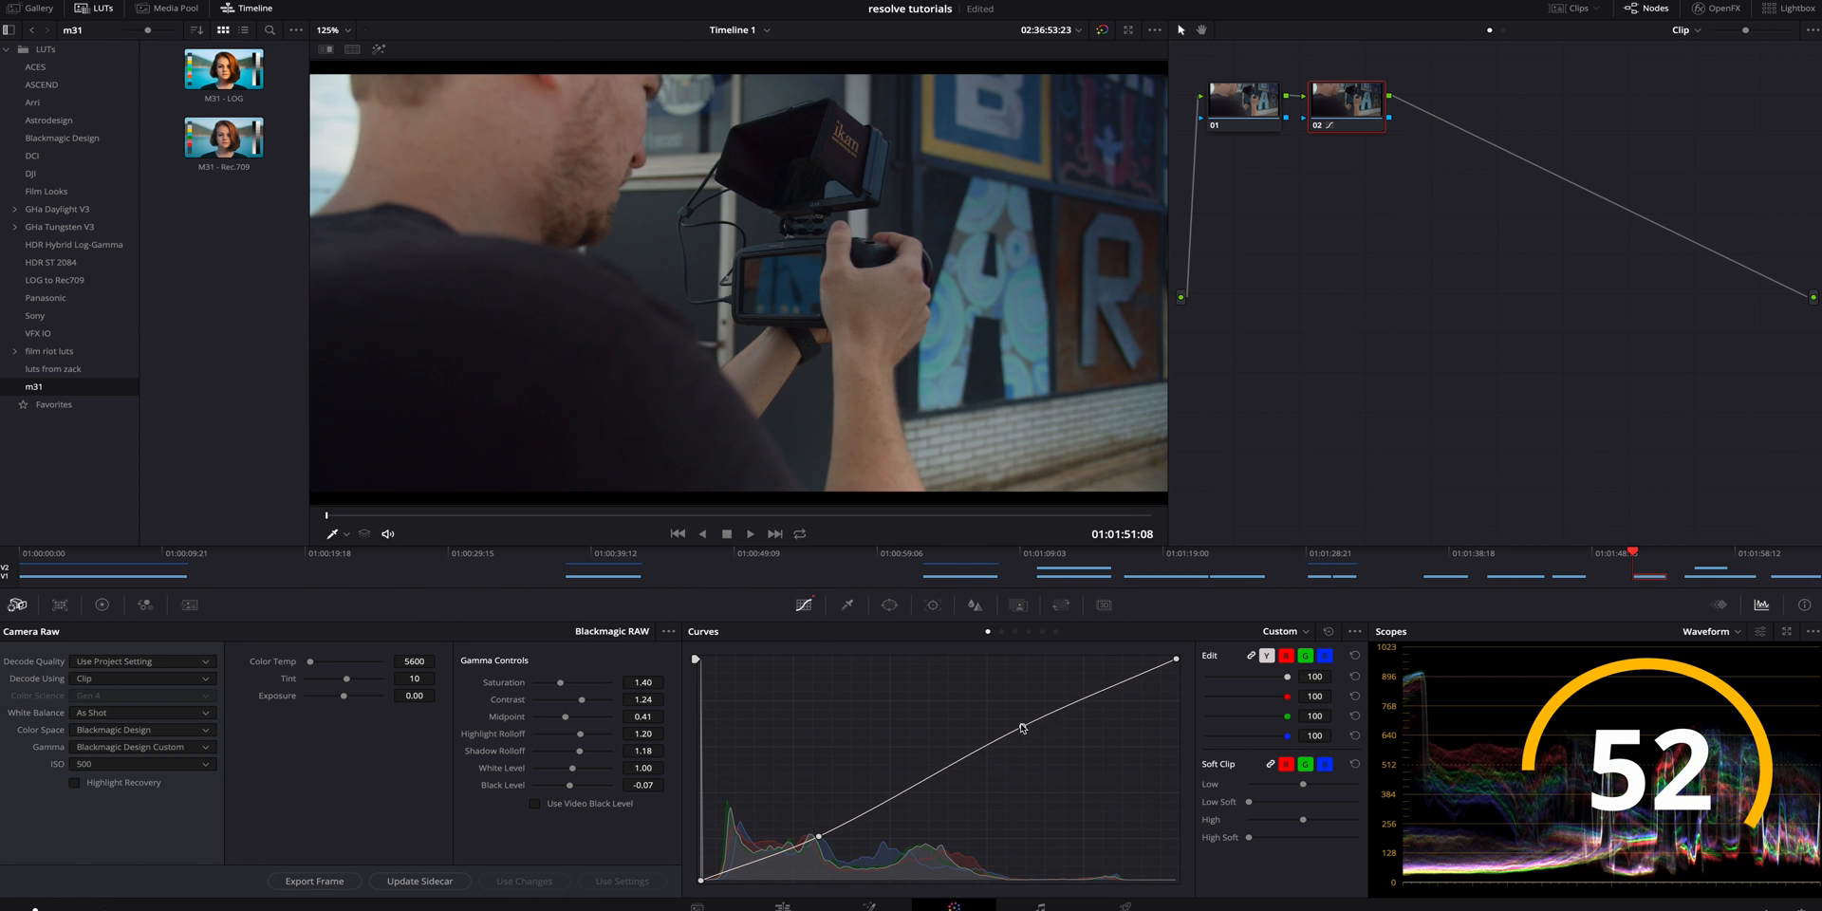
drag(1029, 741, 1022, 722)
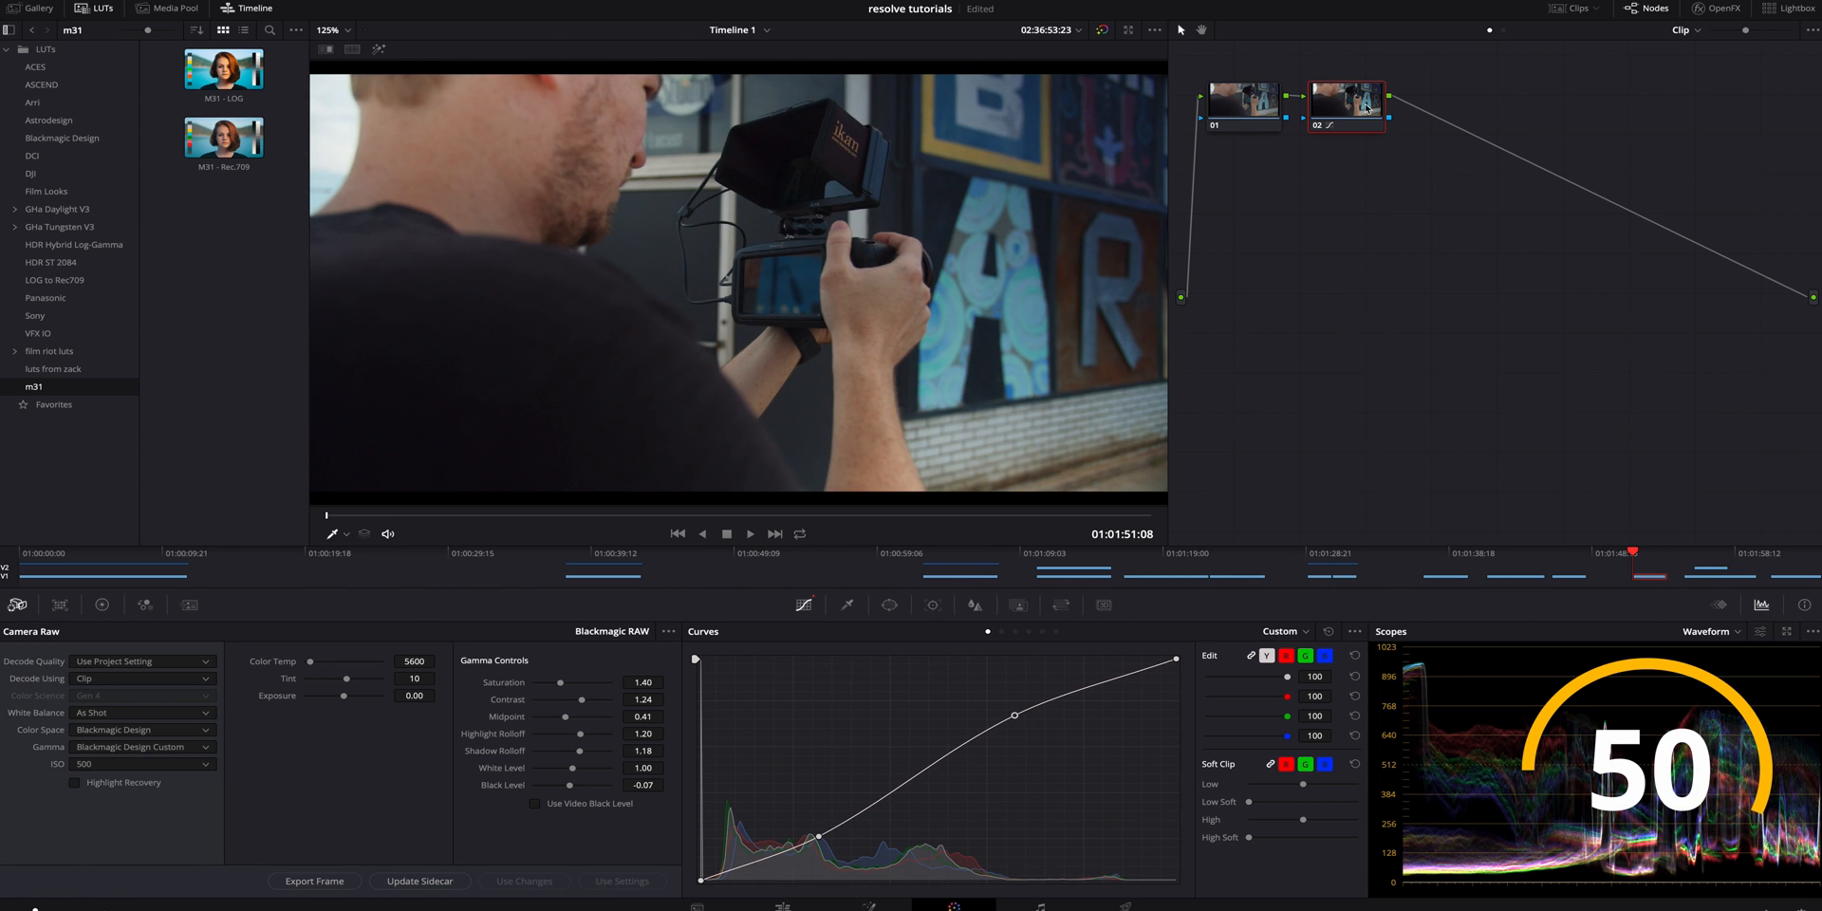
- Add node 03 and qualify the man's skin tone with the eyedropper, viewed as a matte
key(alt+s)
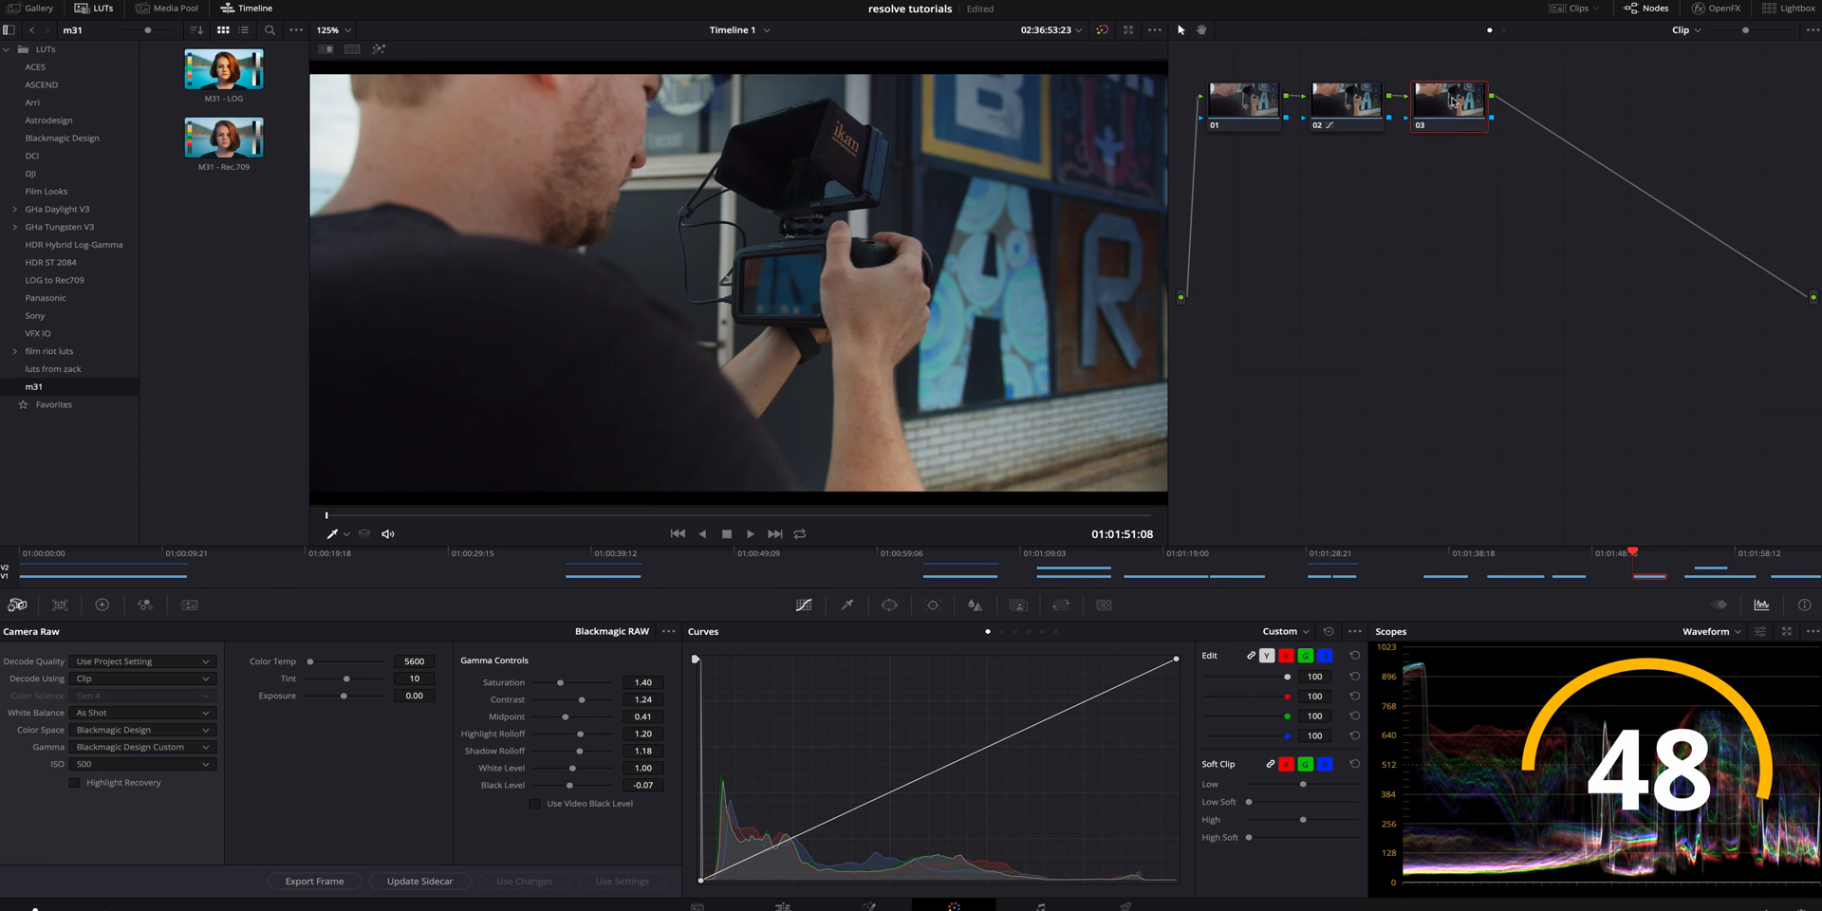
click(850, 608)
click(379, 50)
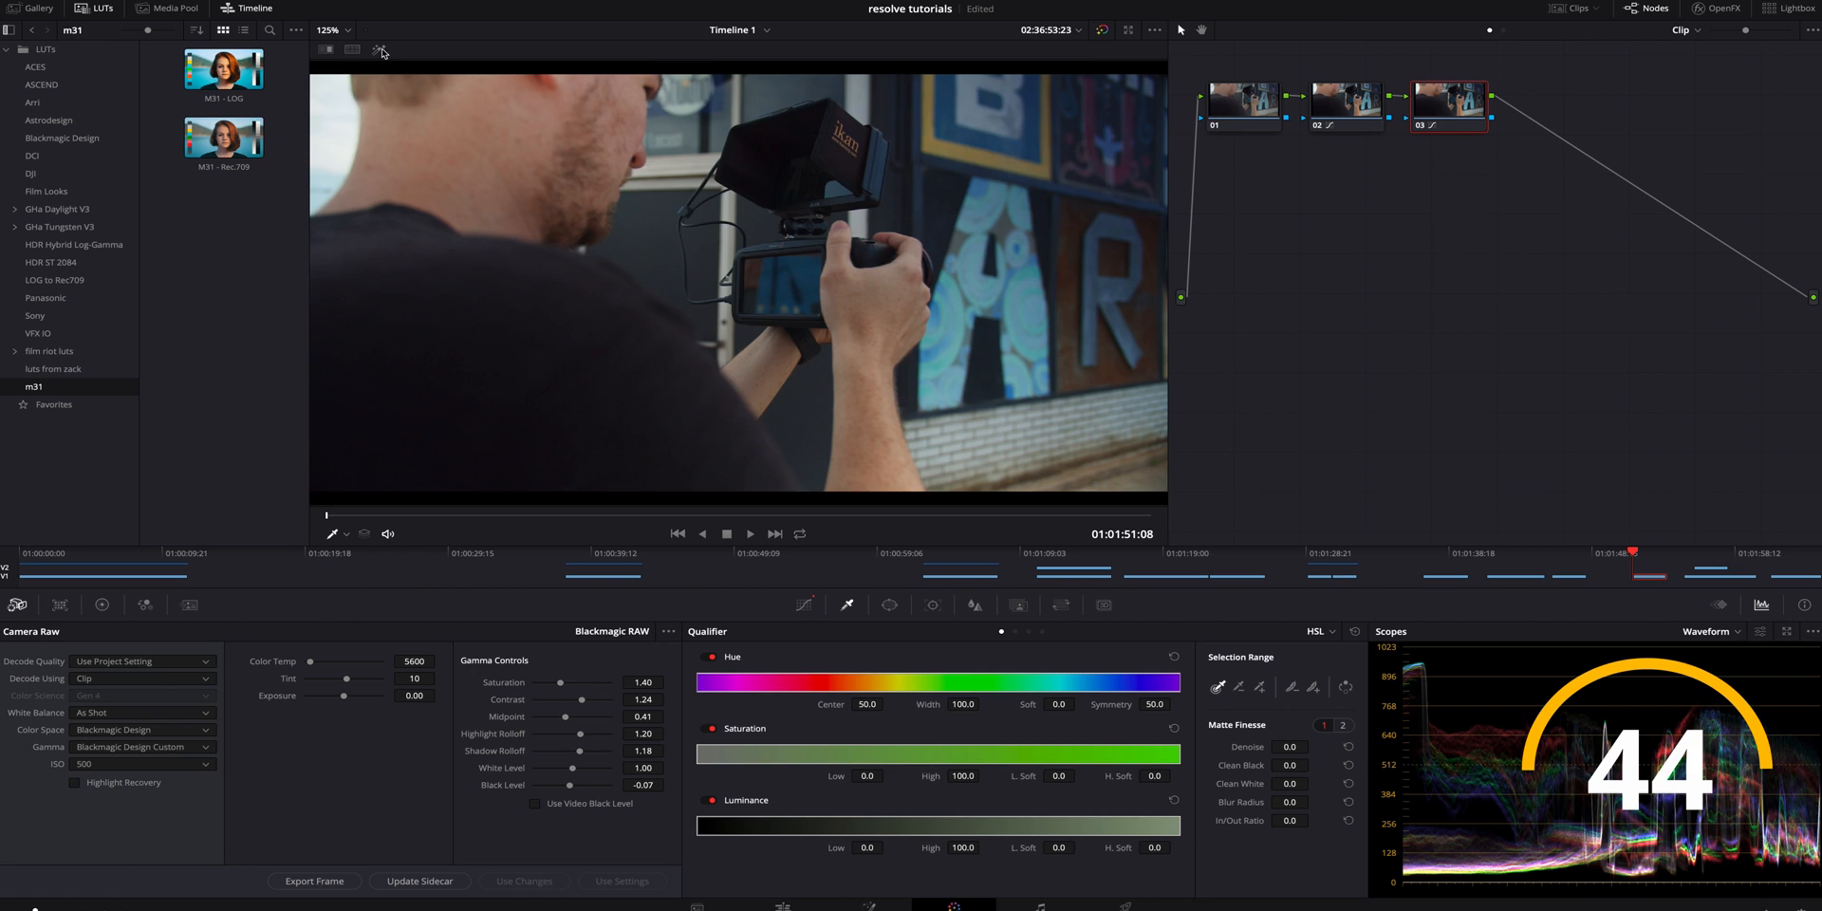
click(472, 114)
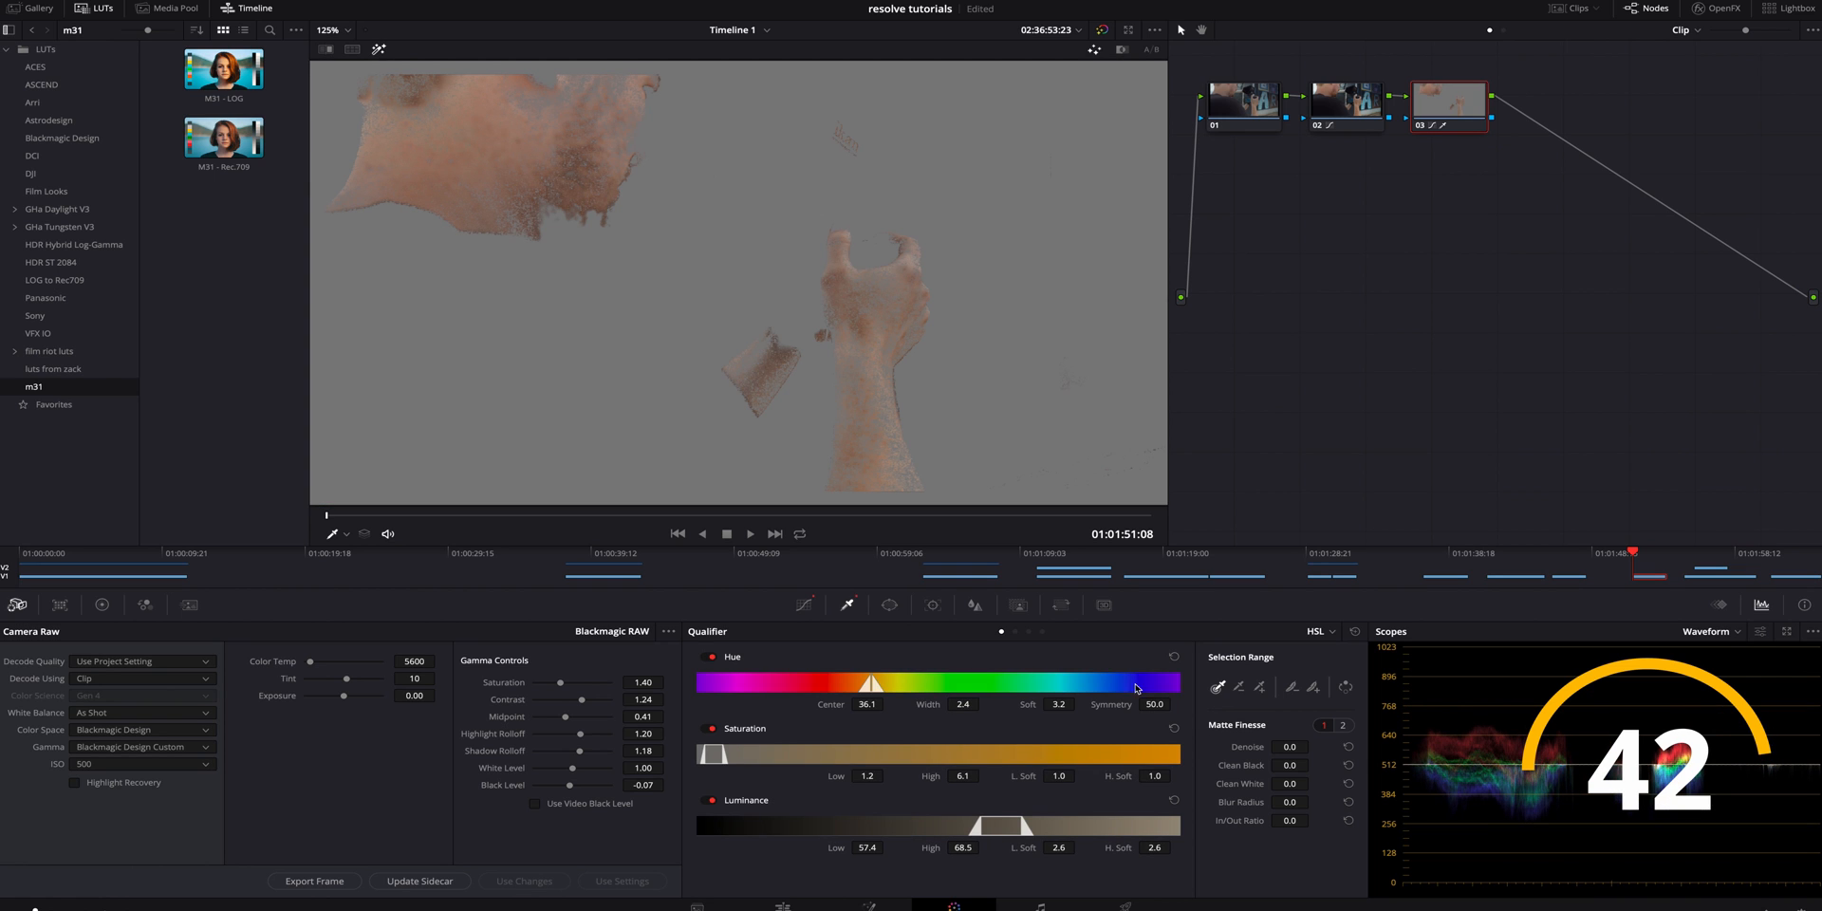
- Refine the skin matte: darker luminance range, less noise and cleaner whites
drag(1002, 829, 994, 831)
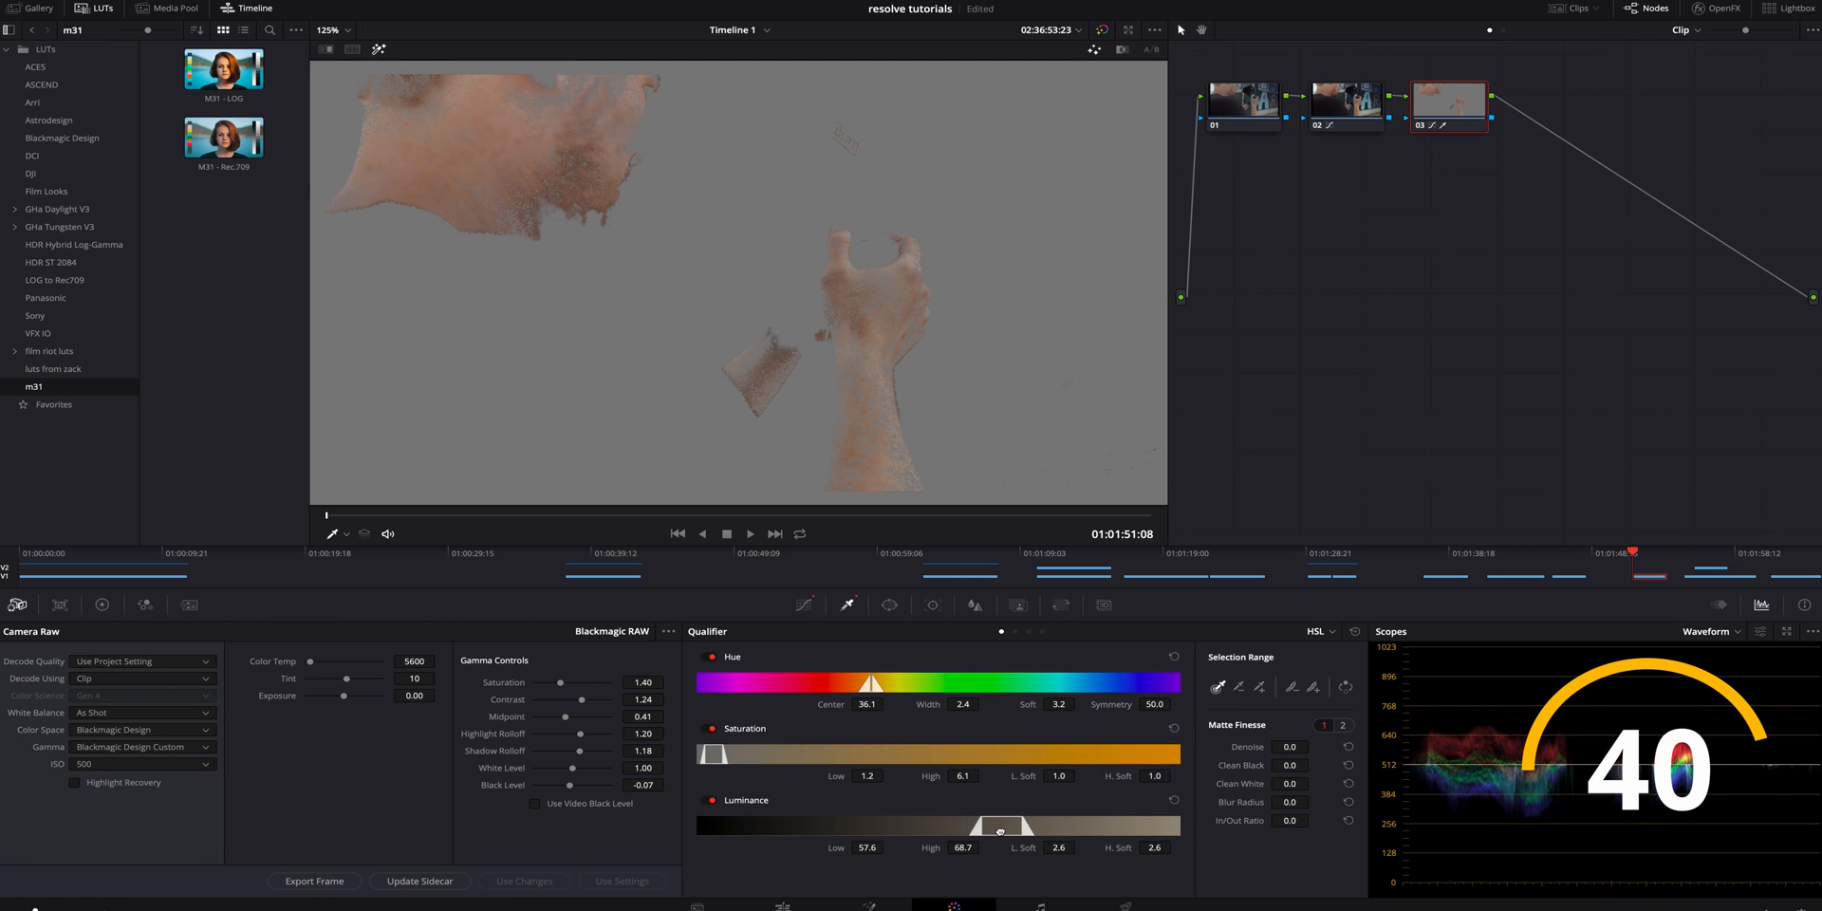
drag(1289, 747, 1309, 746)
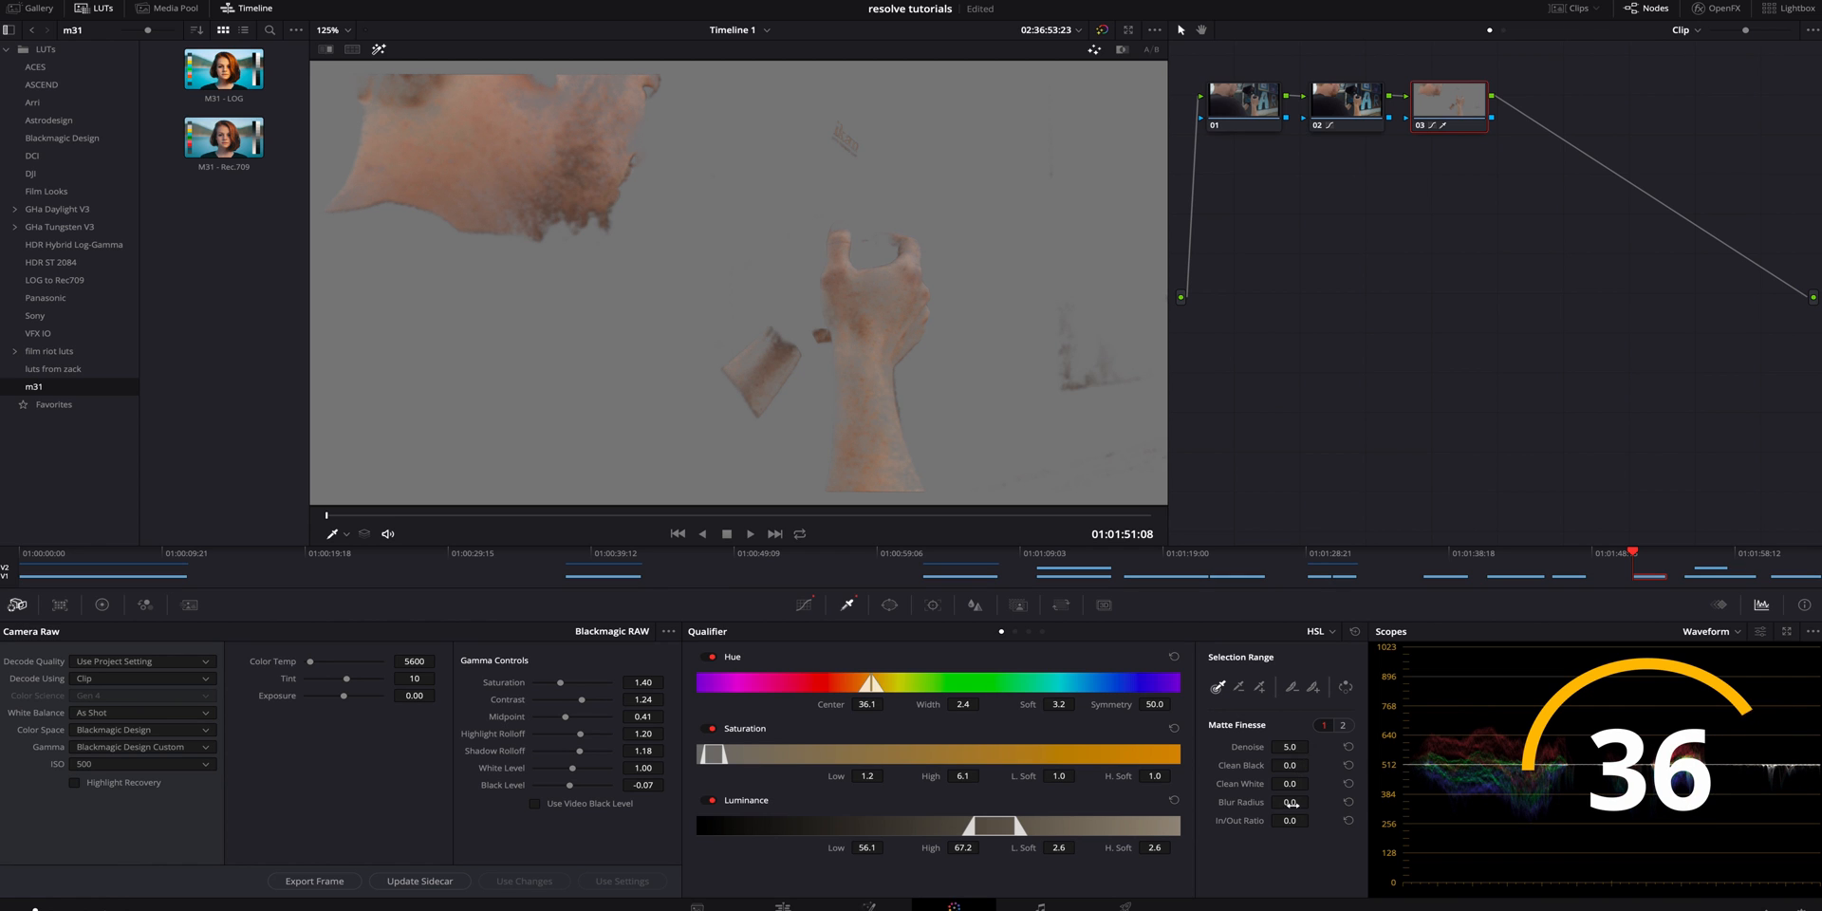
drag(1283, 783, 1298, 767)
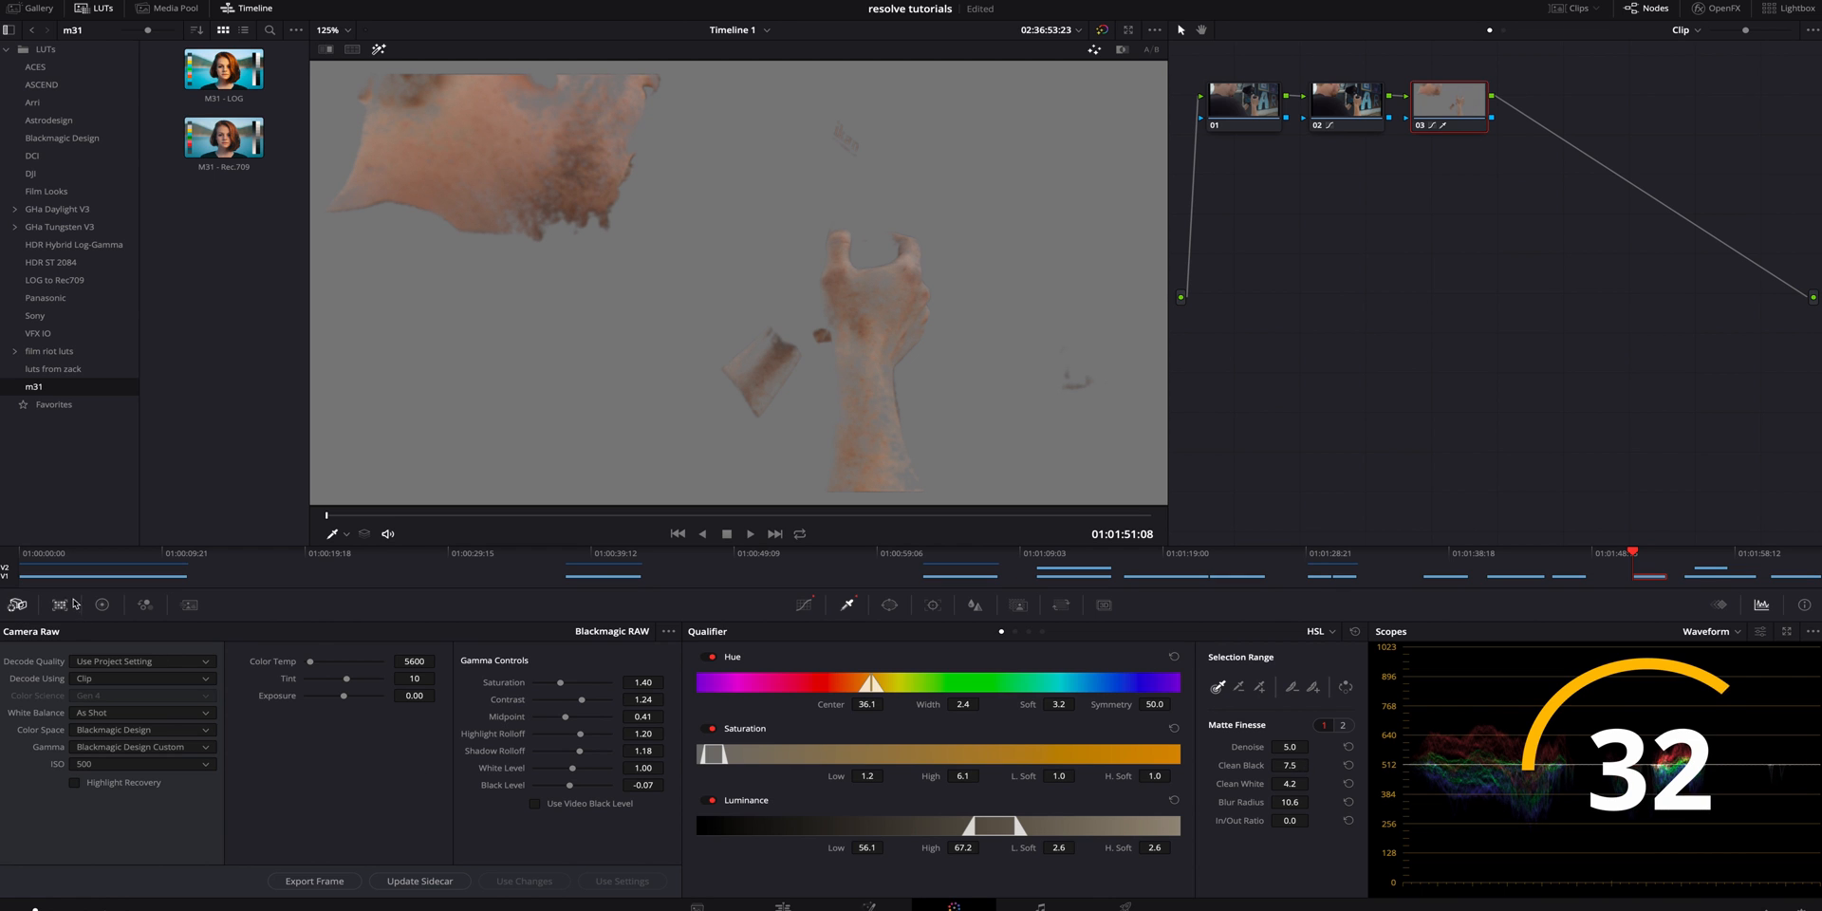
- Raise the skin node's saturation to about 56.5, return to the full image and compare with node 03 bypassed
click(102, 604)
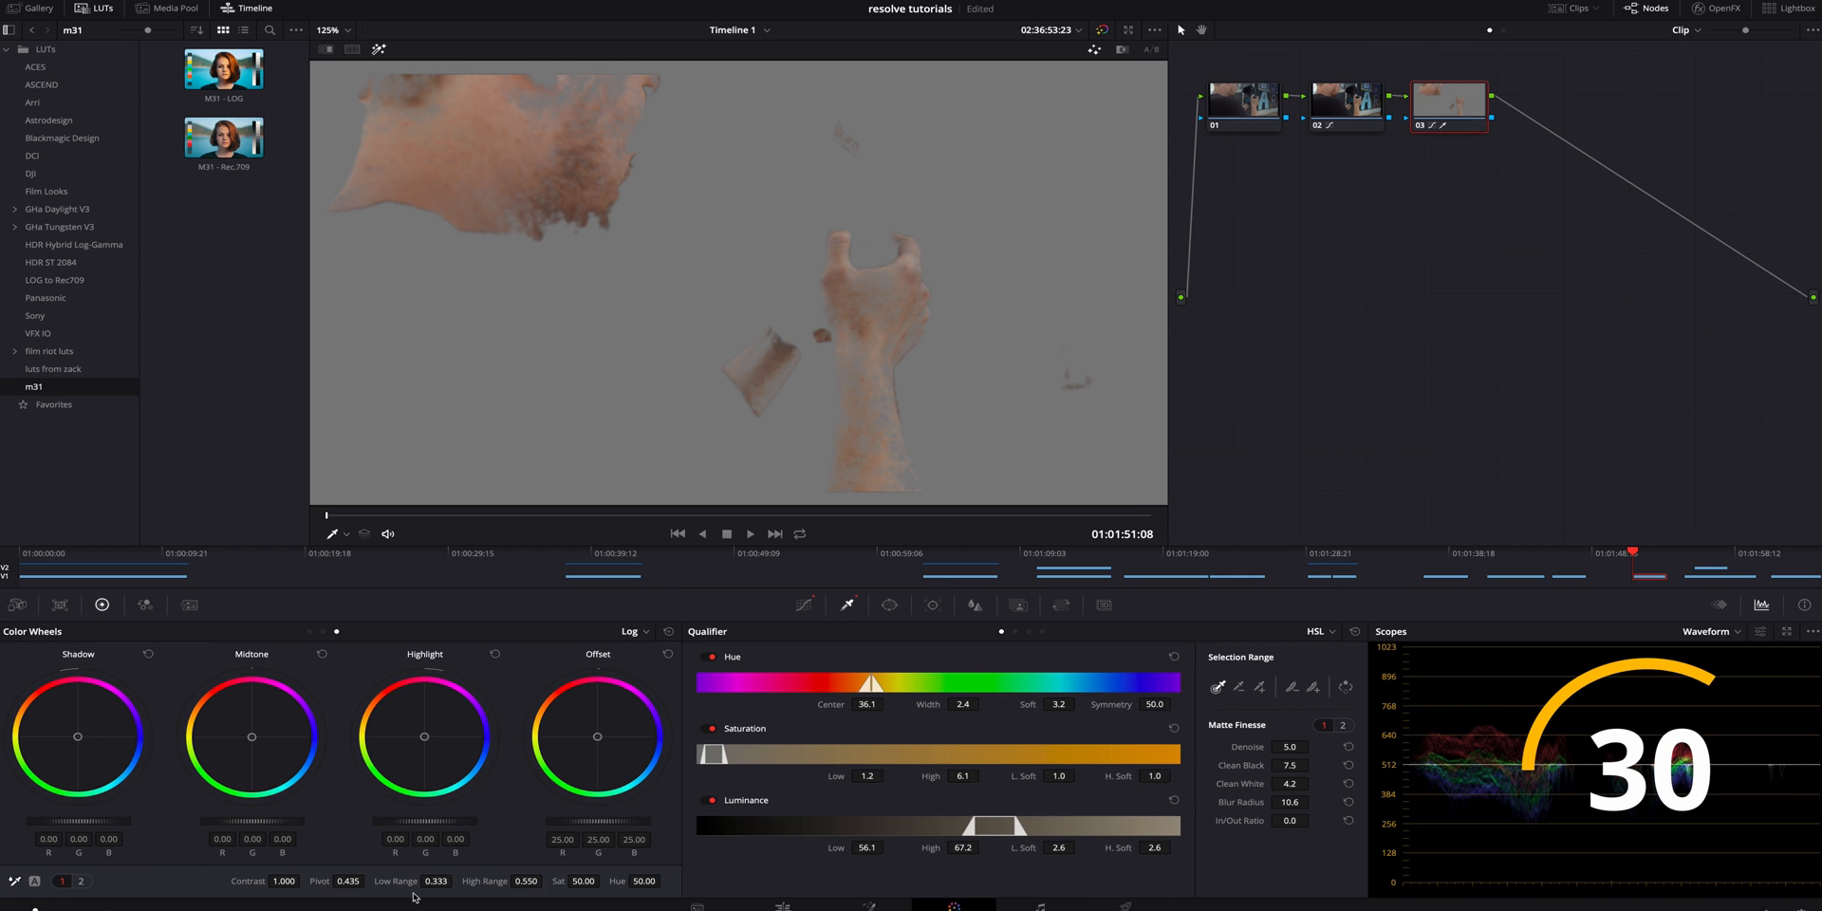
drag(580, 880, 589, 881)
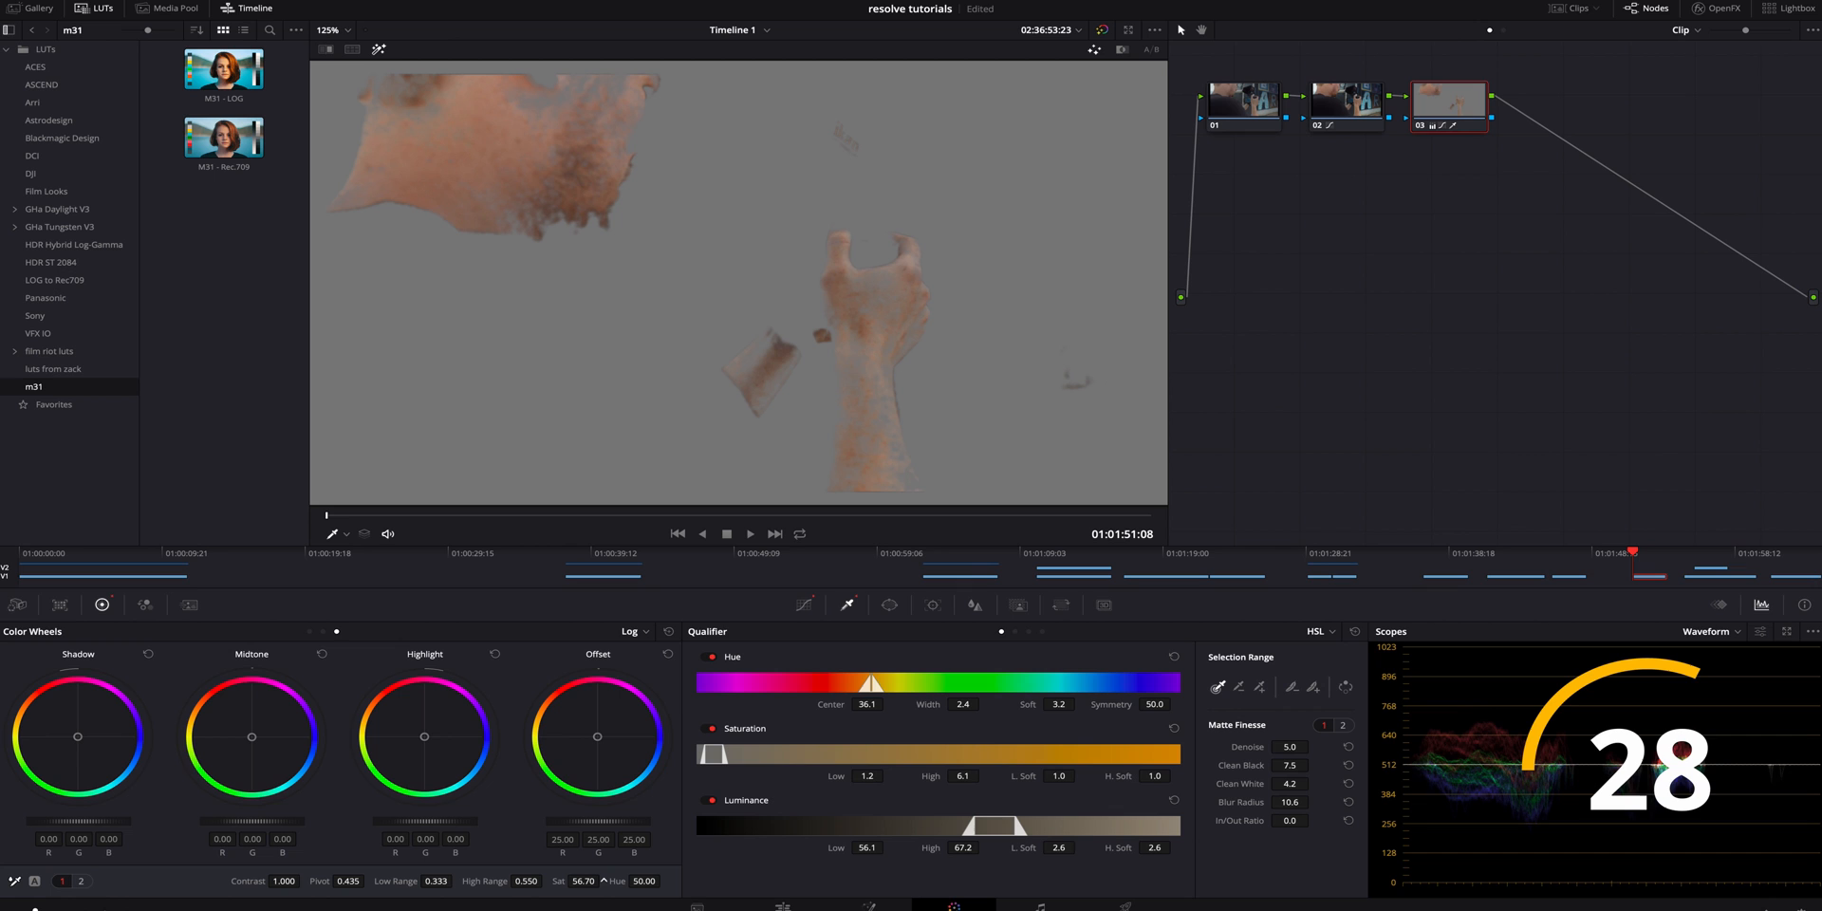
click(379, 46)
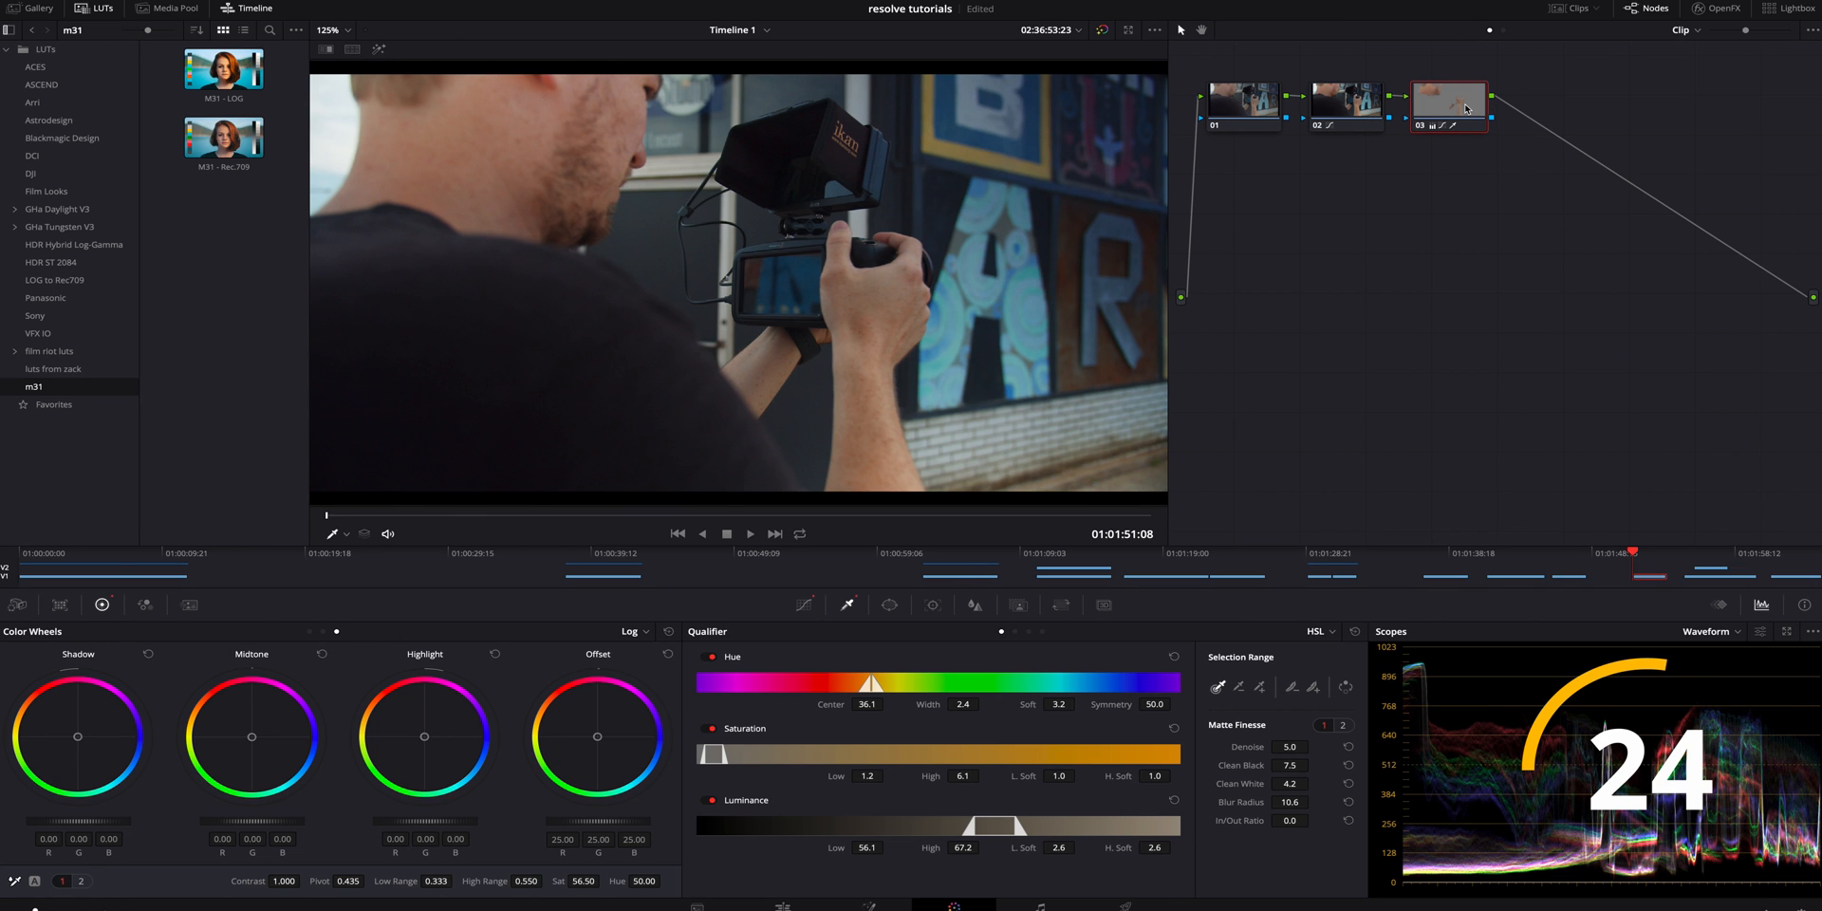
key(ctrl+d)
key(ctrl+d)
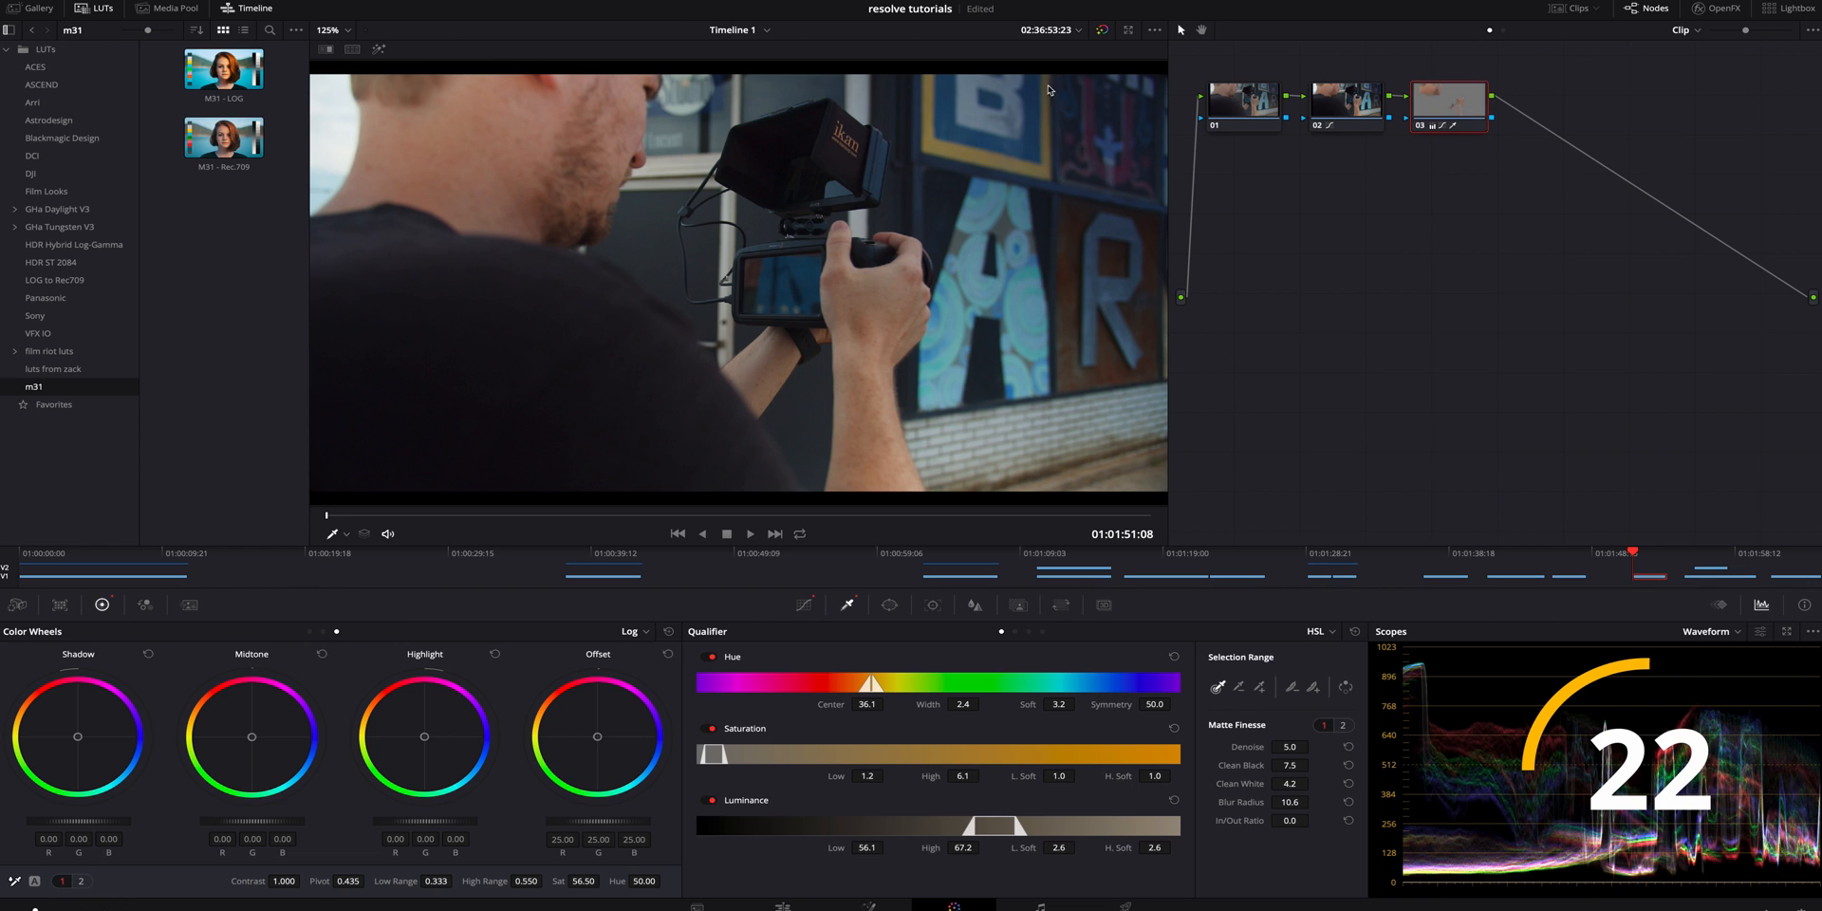
key(ctrl+d)
key(ctrl+d)
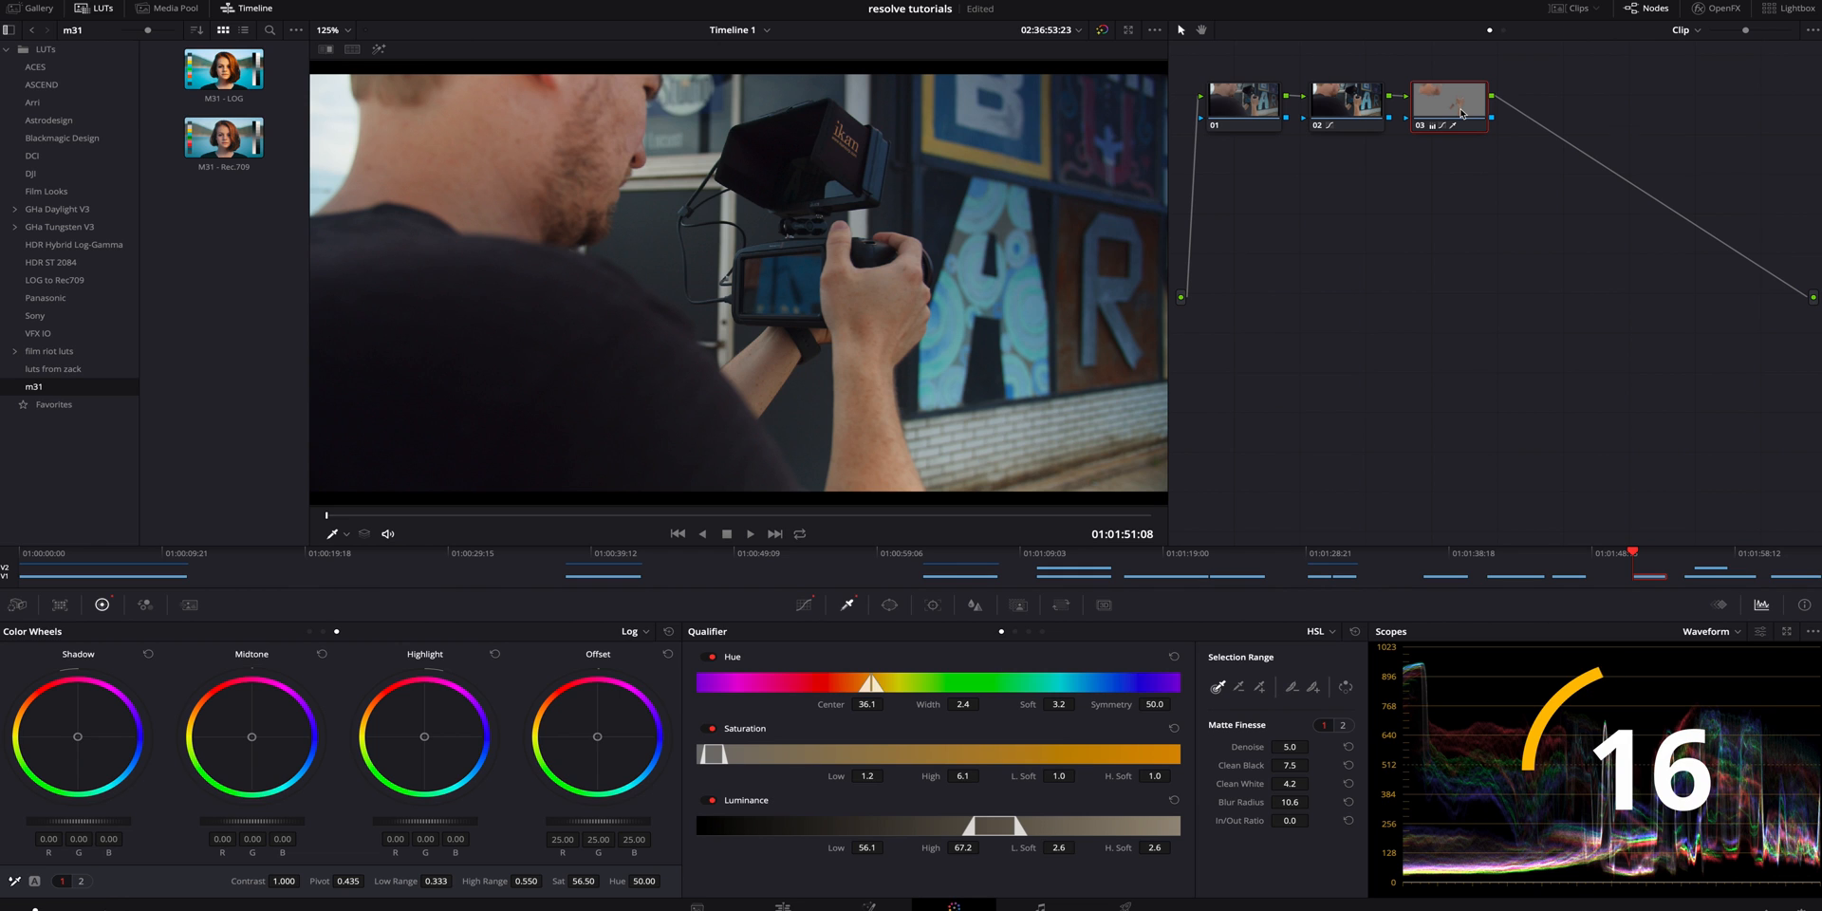
- Add node 04 with a Lum vs Sat curve desaturating the deepest shadows and brightest highlights
key(alt+s)
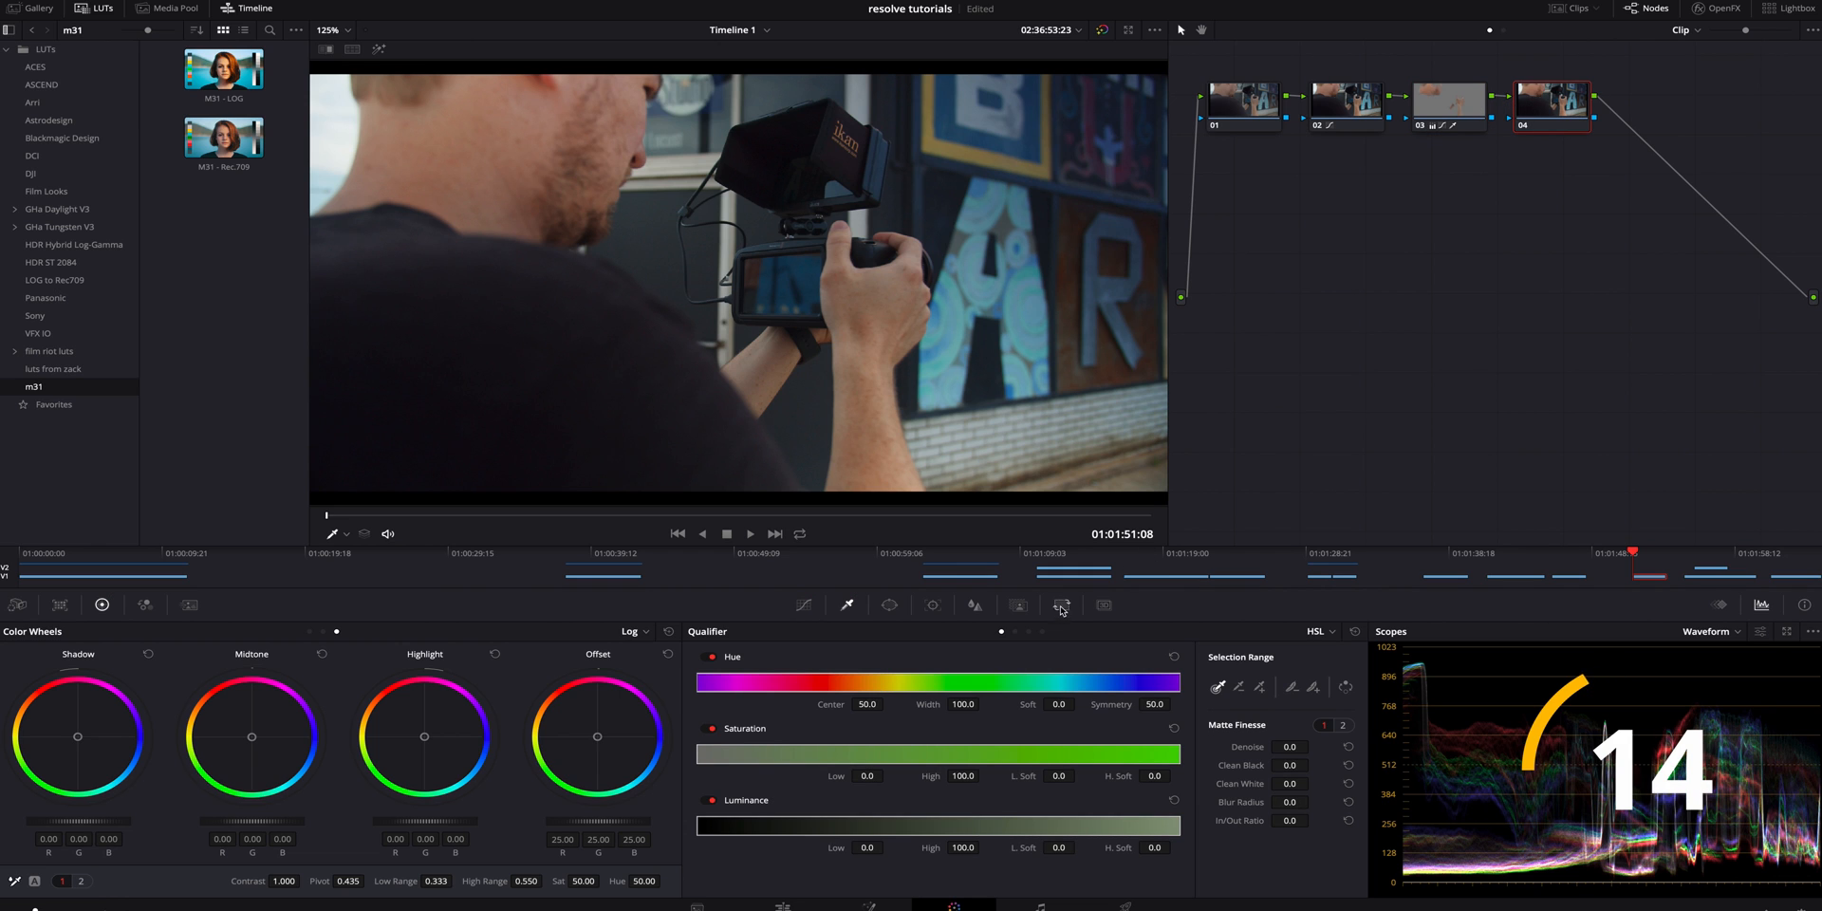
click(804, 605)
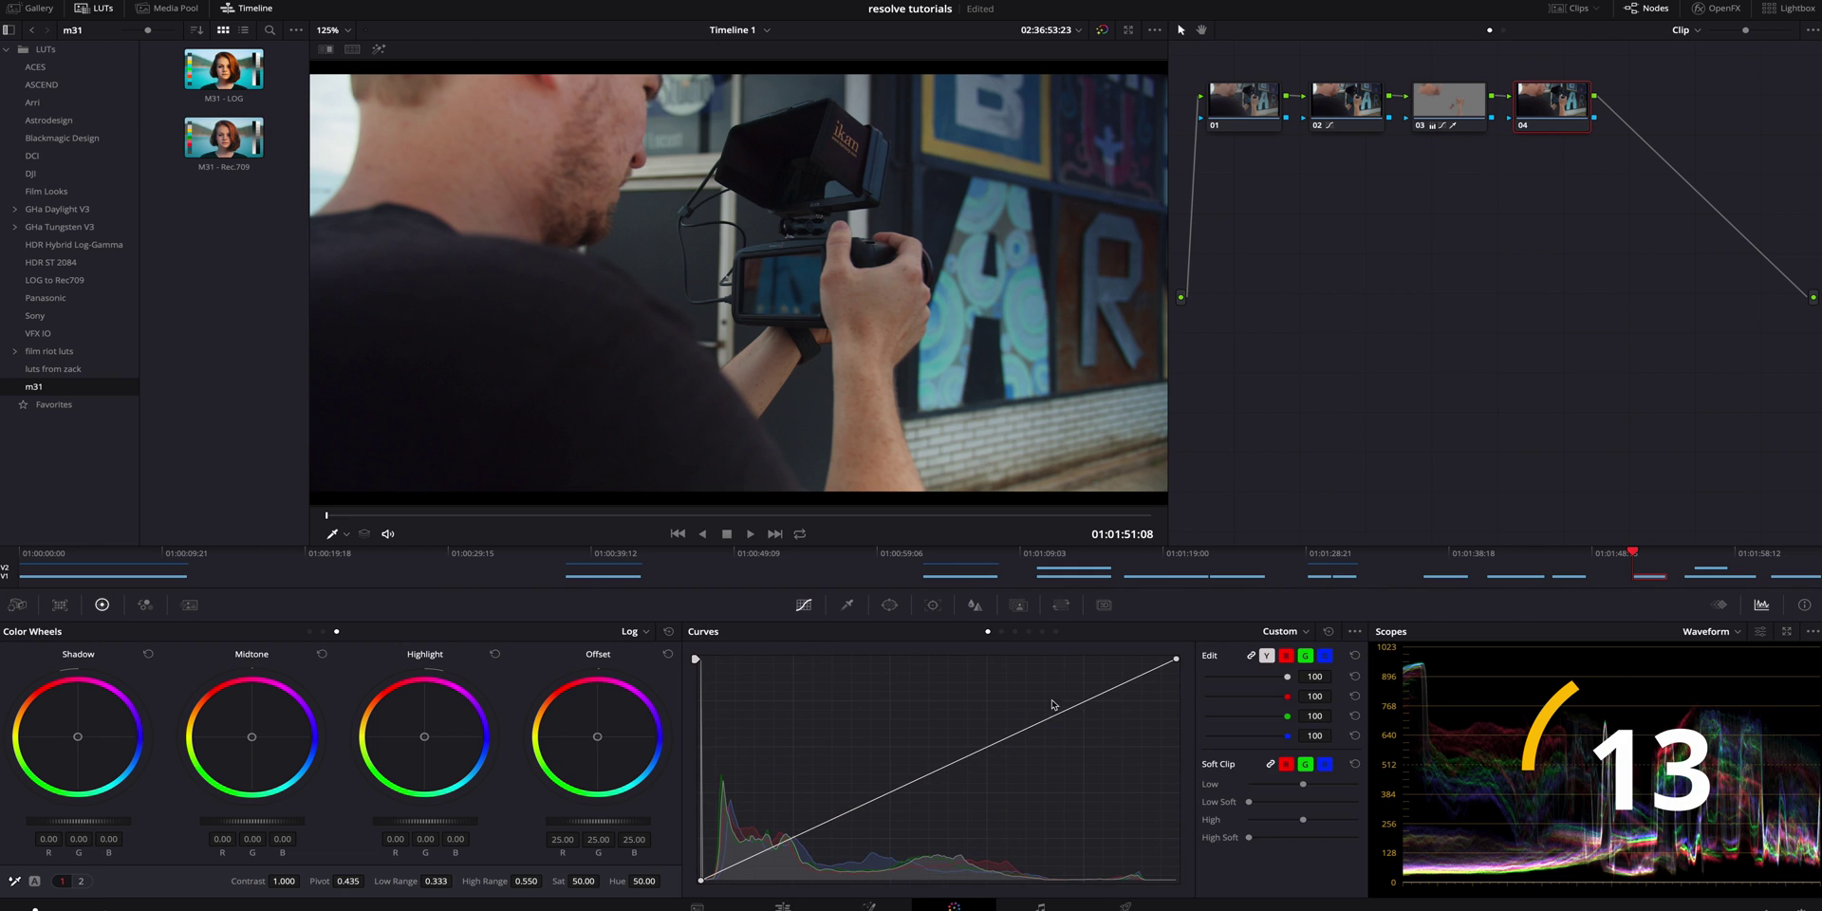
click(1043, 632)
click(806, 759)
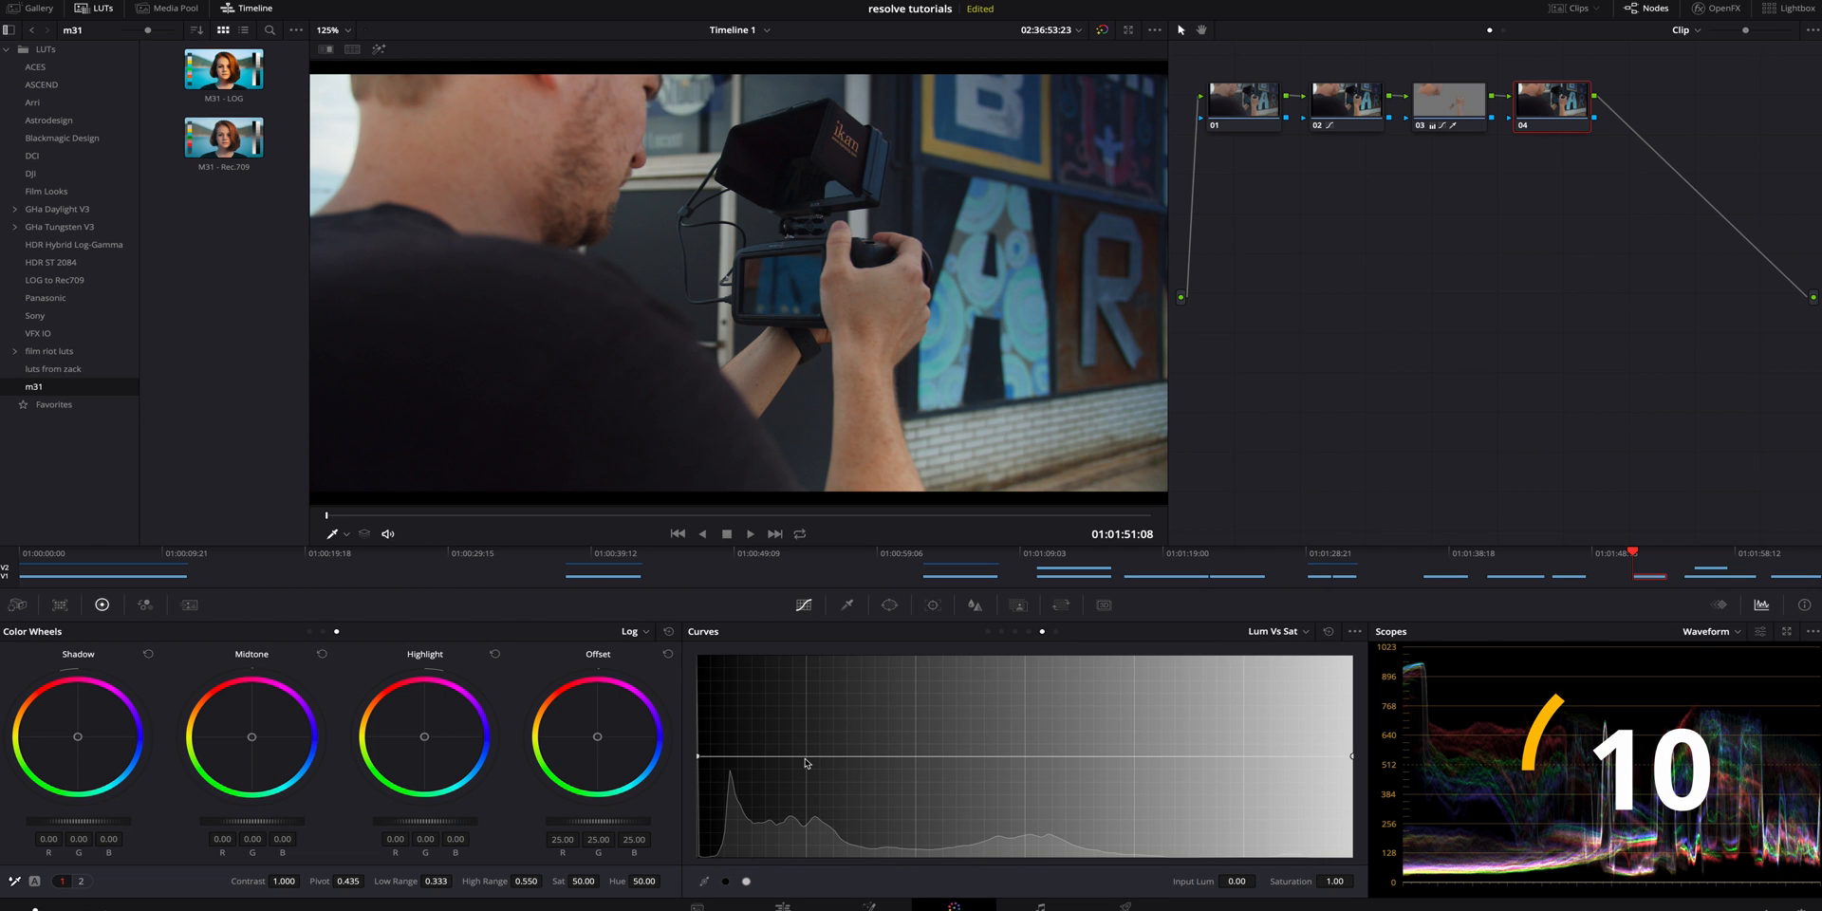
drag(716, 758, 700, 812)
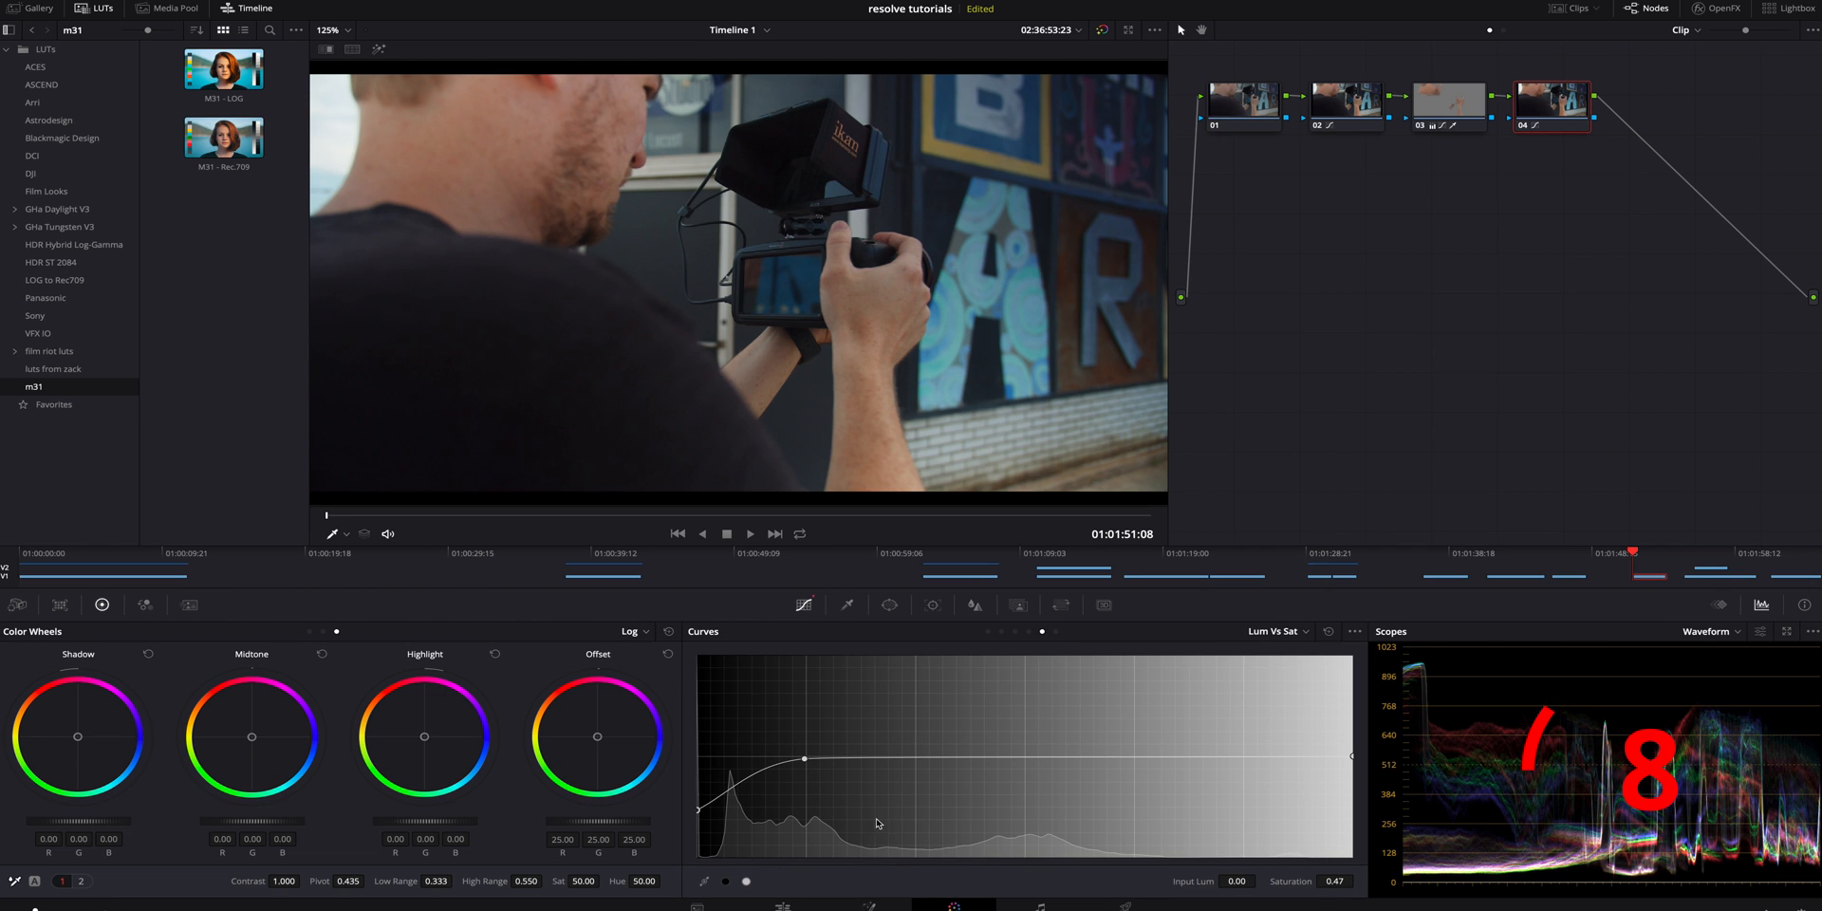
click(1242, 760)
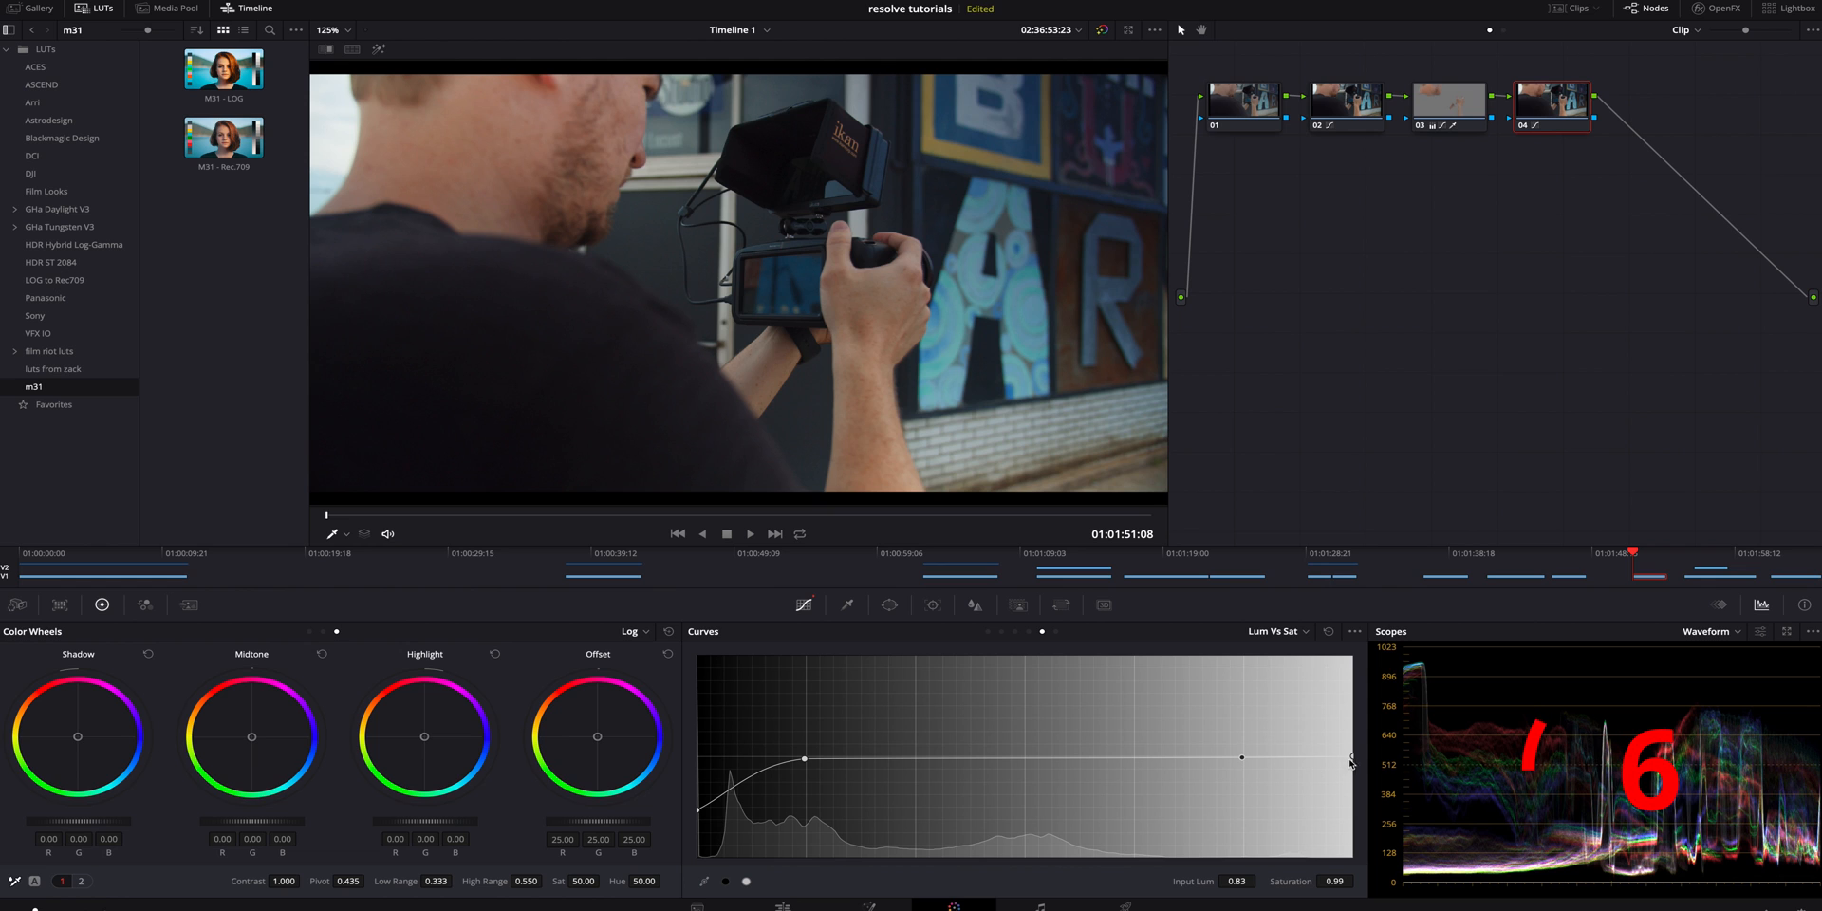
drag(1352, 760, 1360, 831)
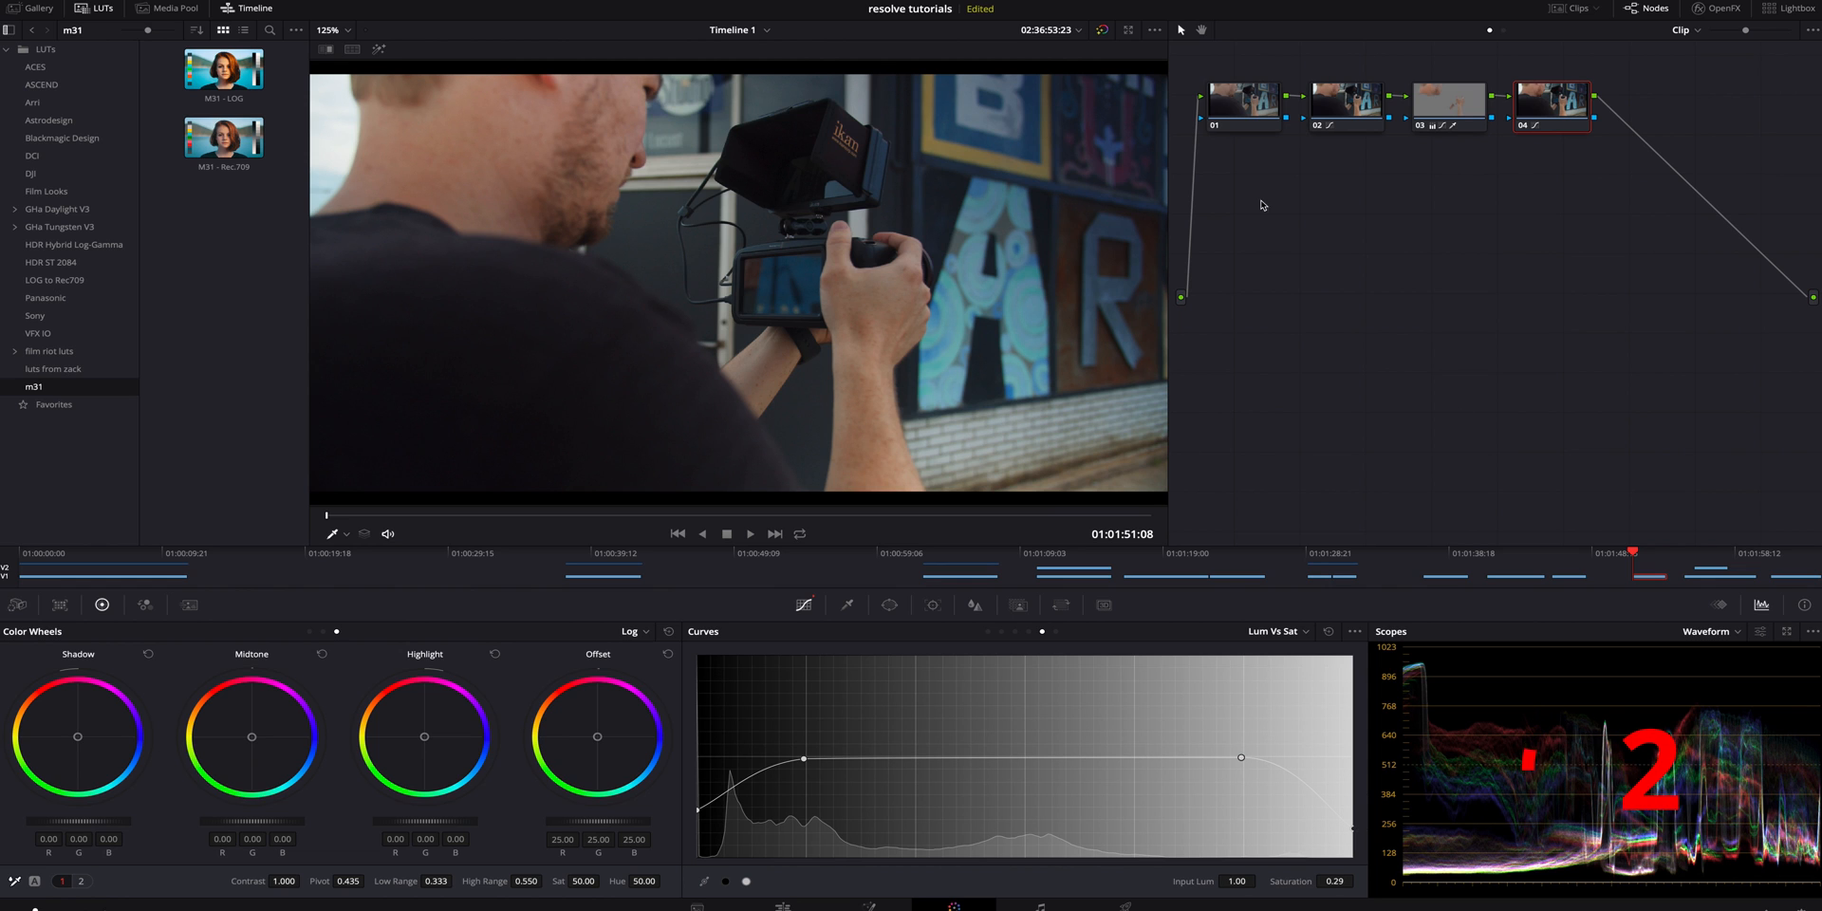
drag(1258, 208, 1634, 107)
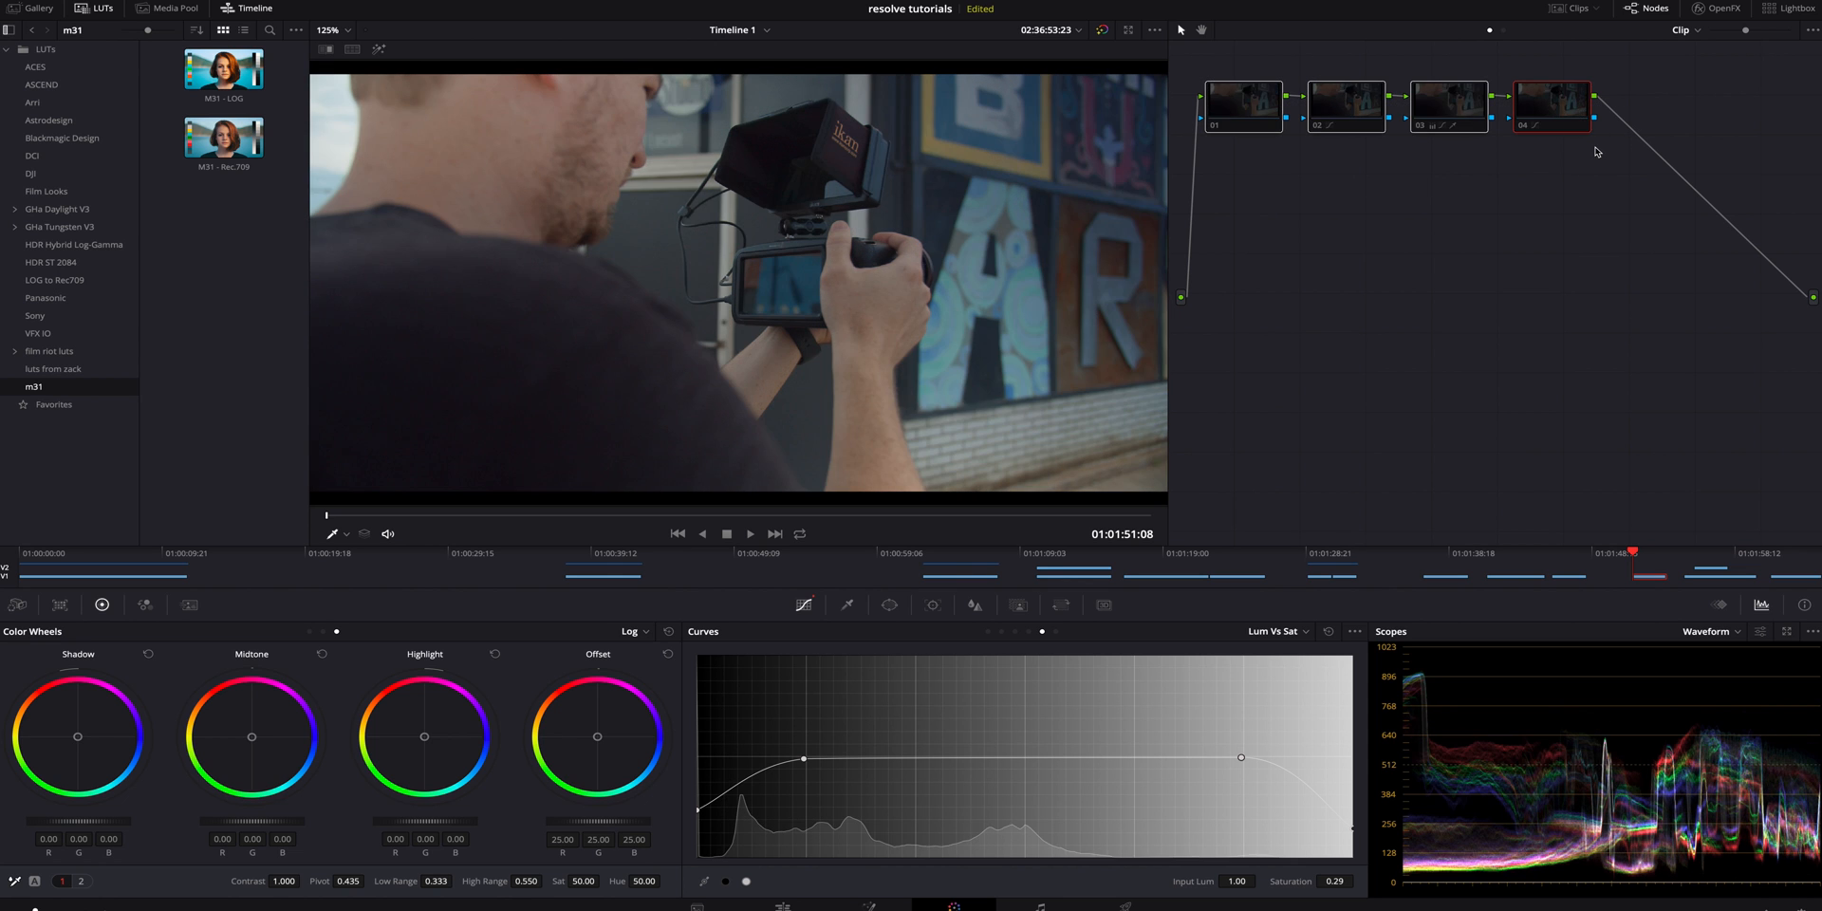
key(ctrl+d)
key(ctrl+d)
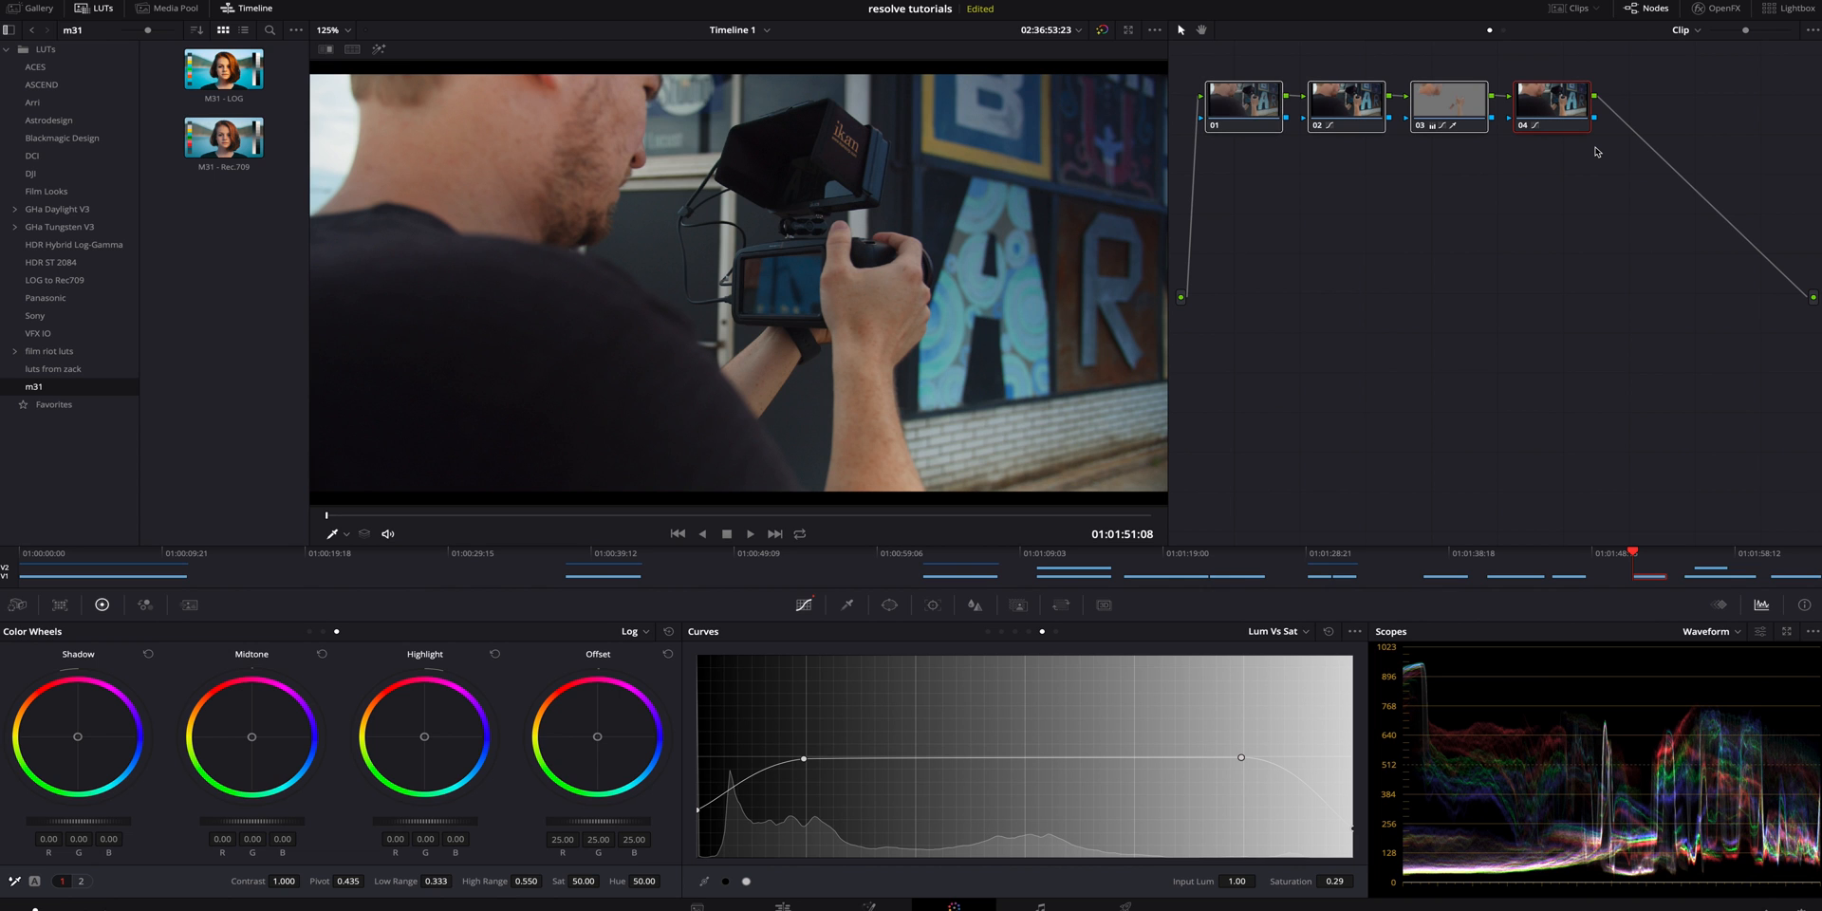